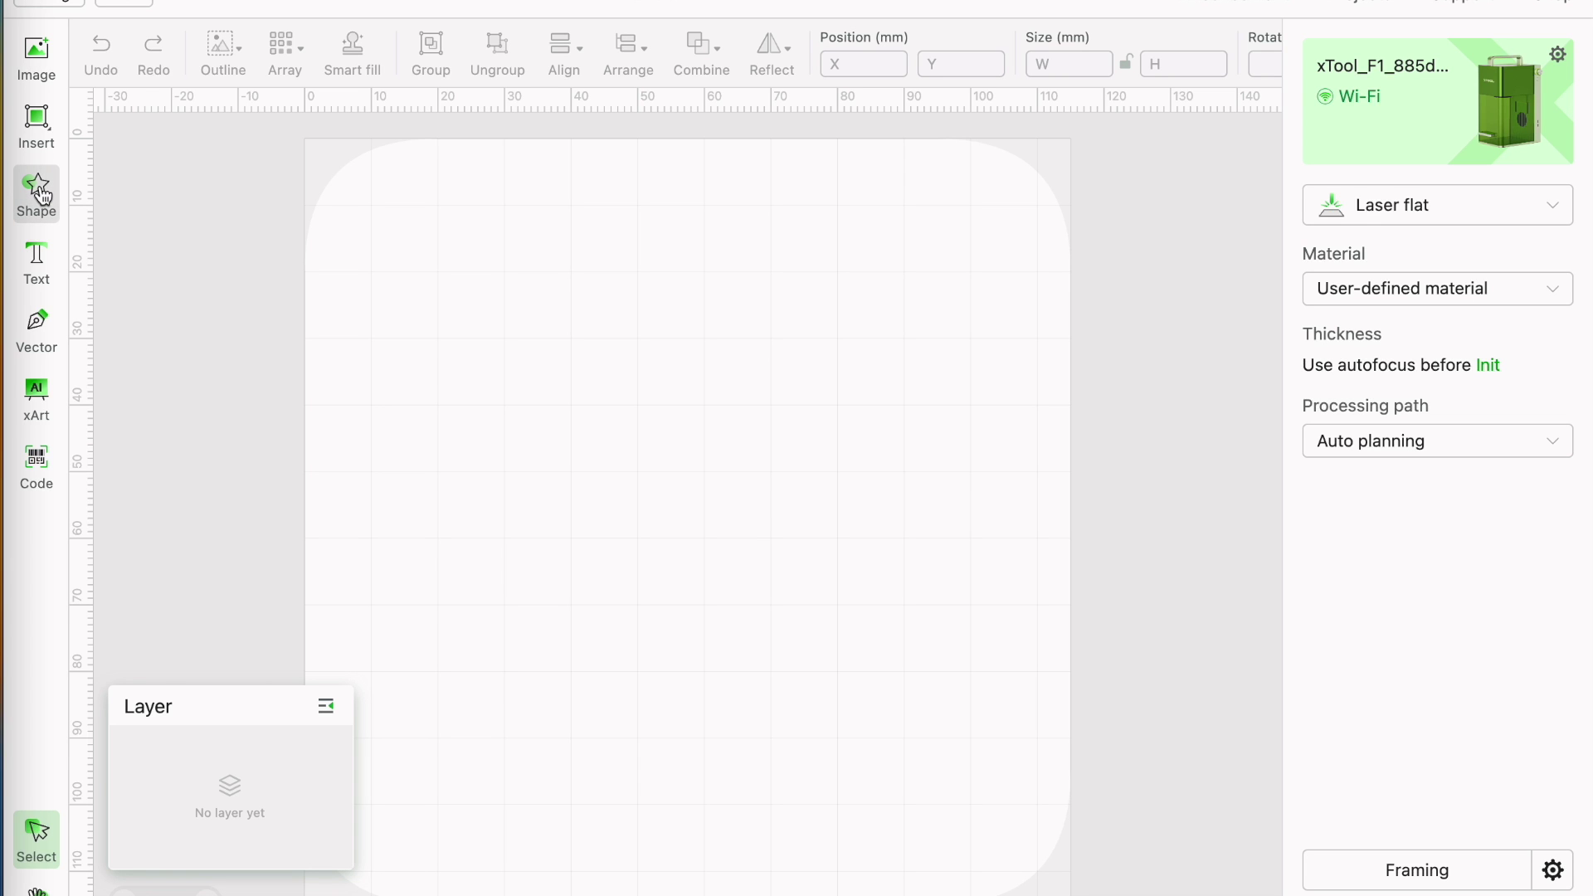
Insert a rounded square from the basic shapes onto the canvas.
left_click(43, 195)
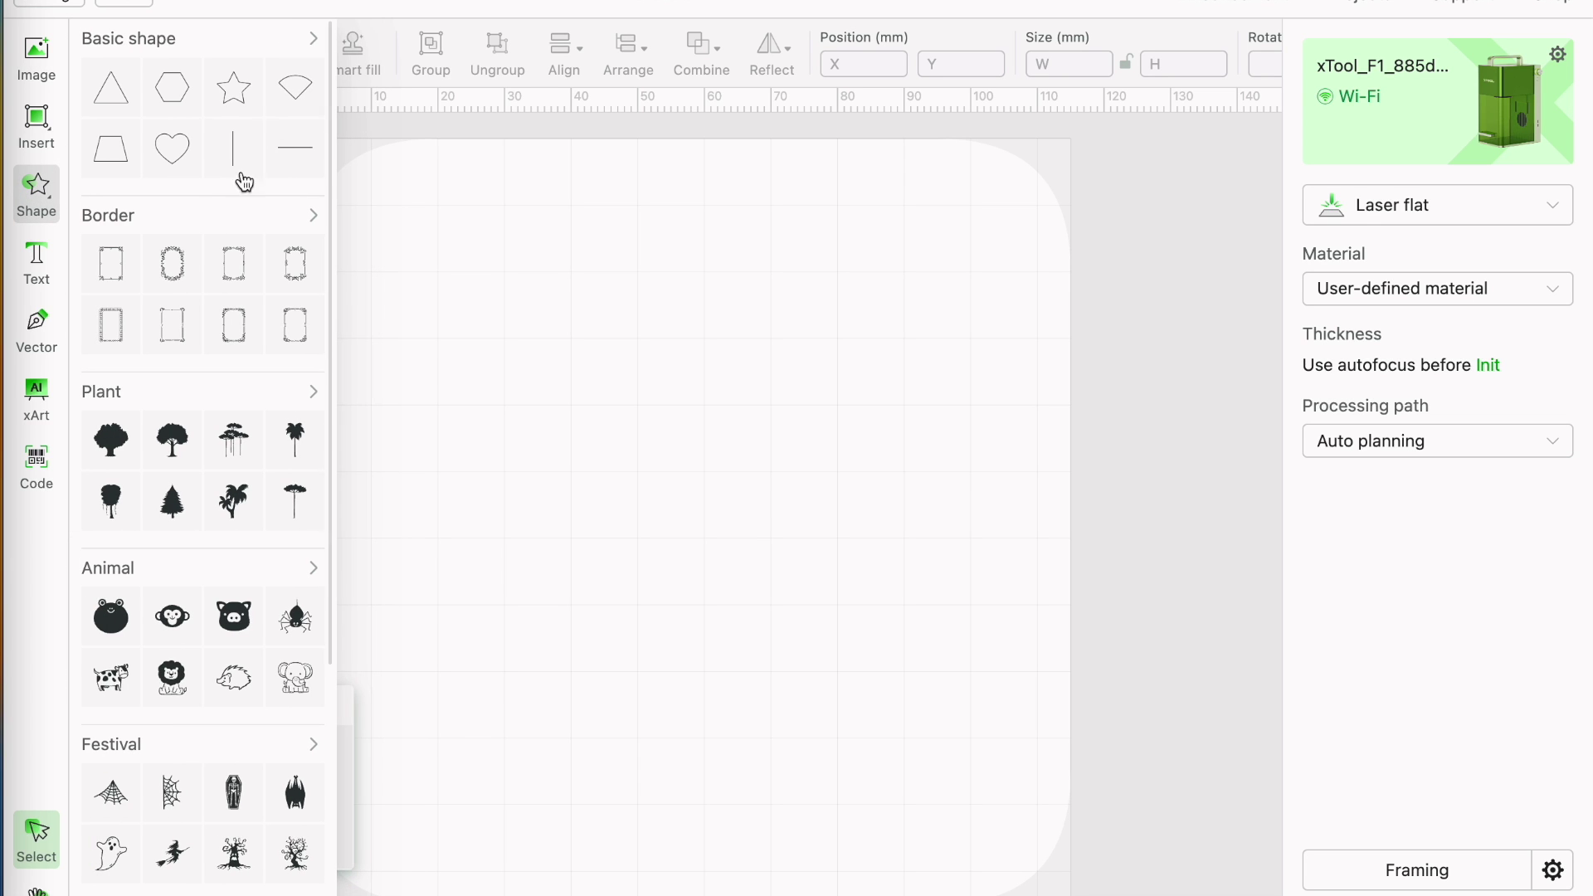
left_click(314, 40)
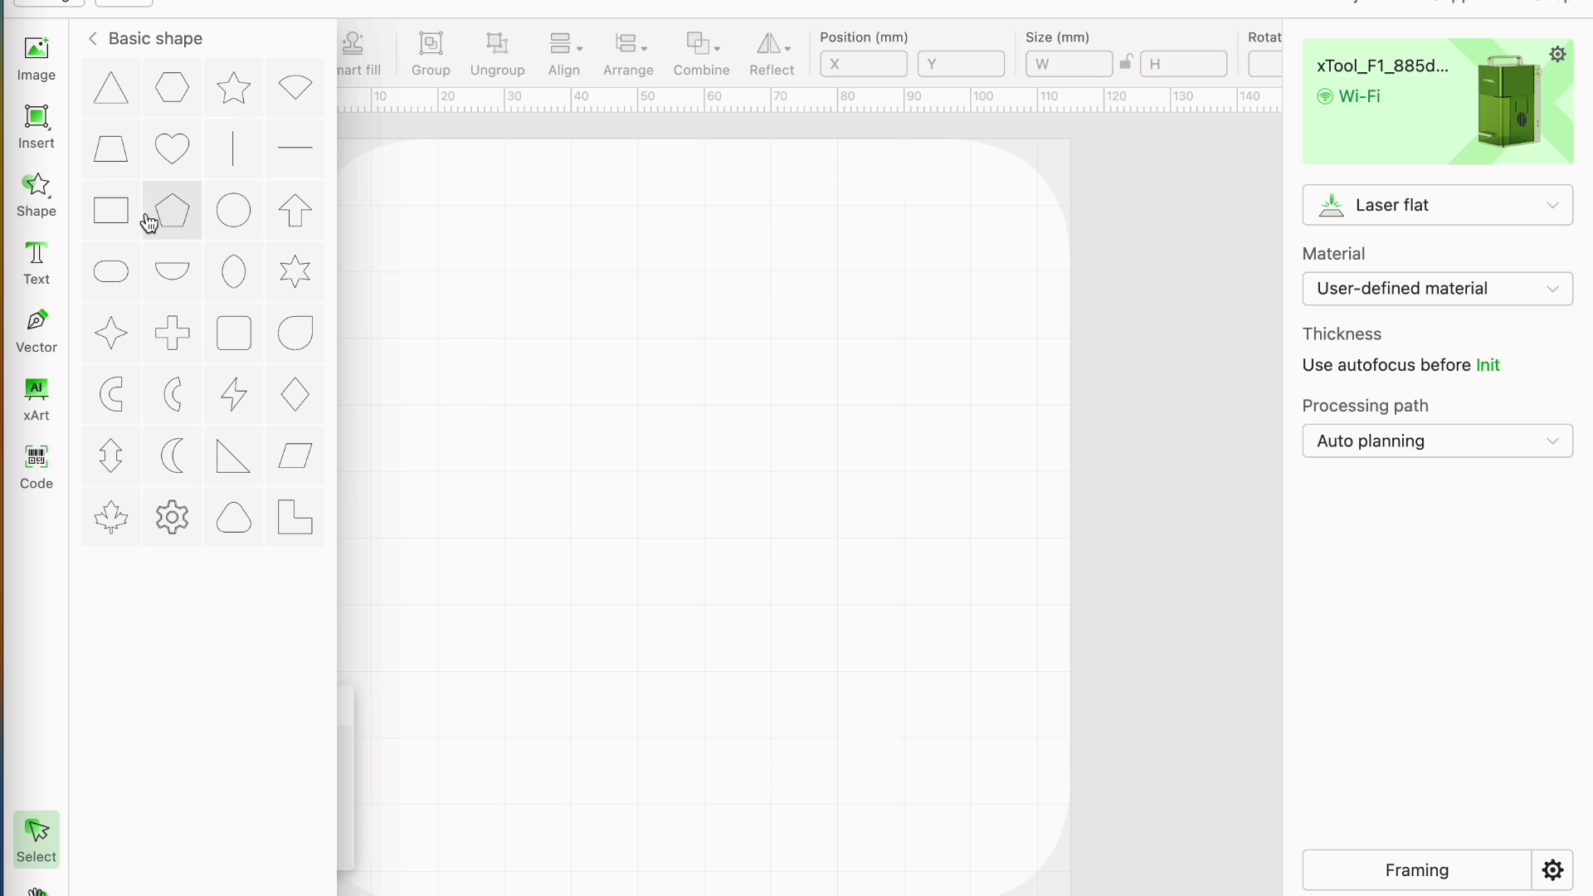
mouse_move(231, 359)
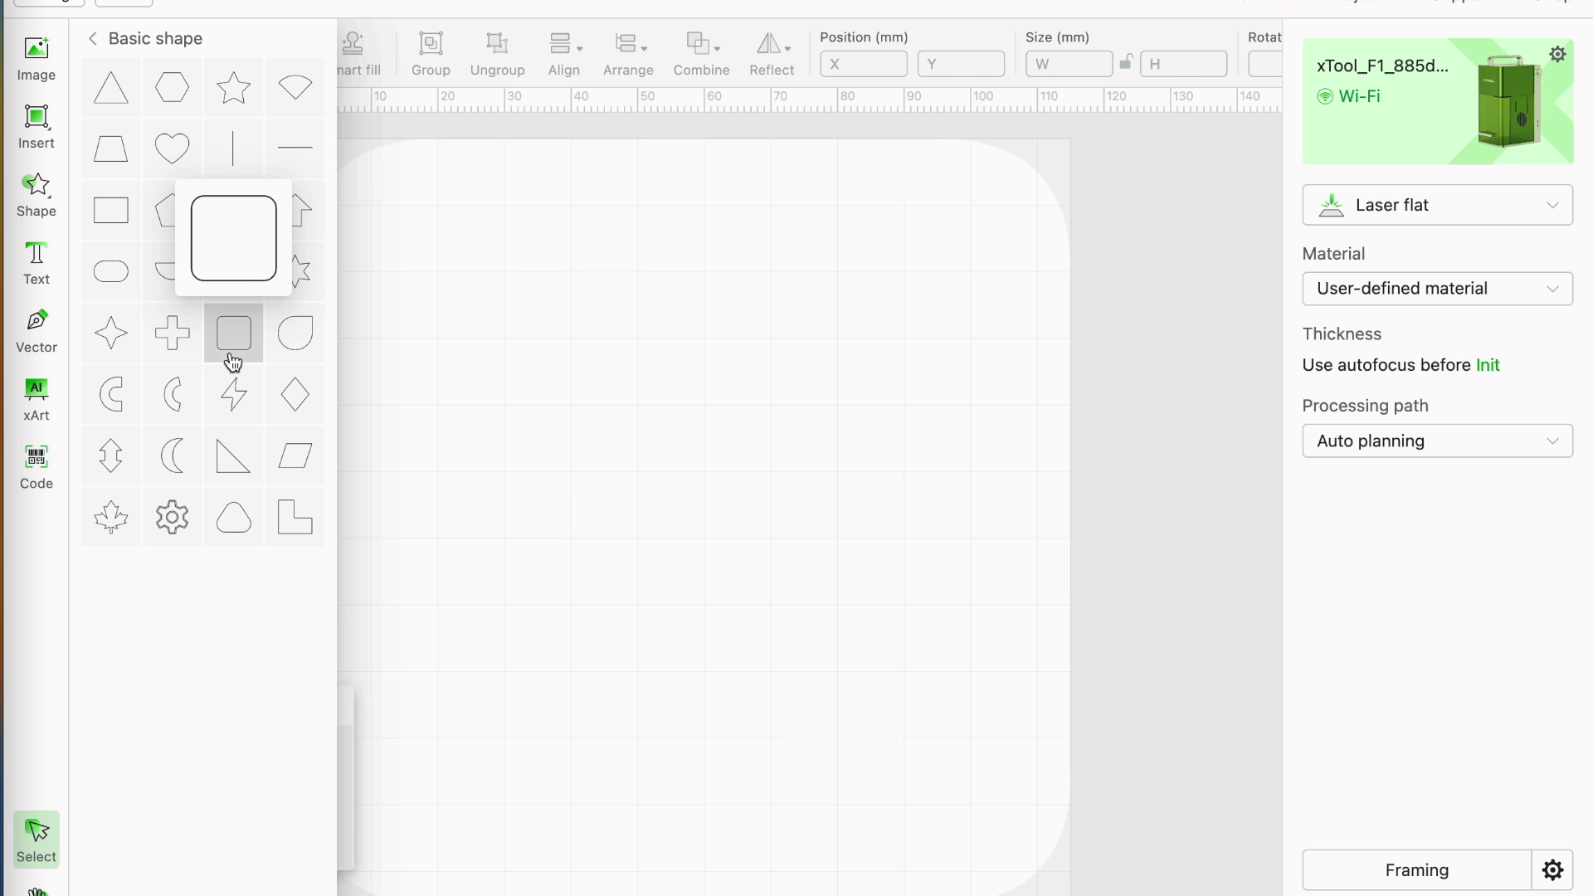
left_click(233, 362)
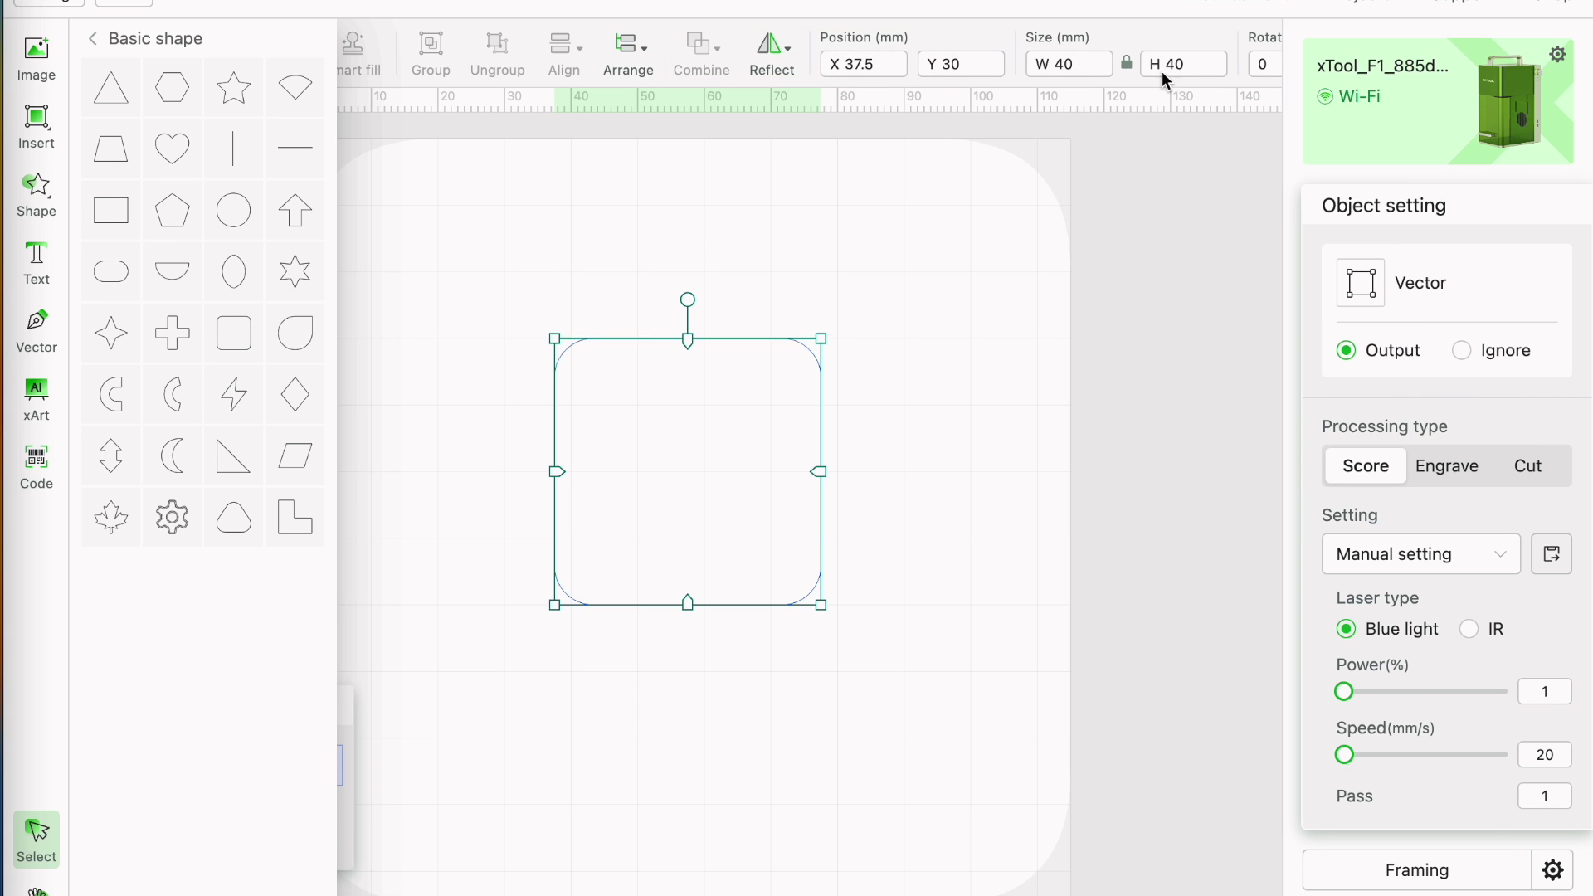
Position the rounded square at X 0, Y 0 mm and scale it proportionally to 115 mm wide.
left_click(863, 62)
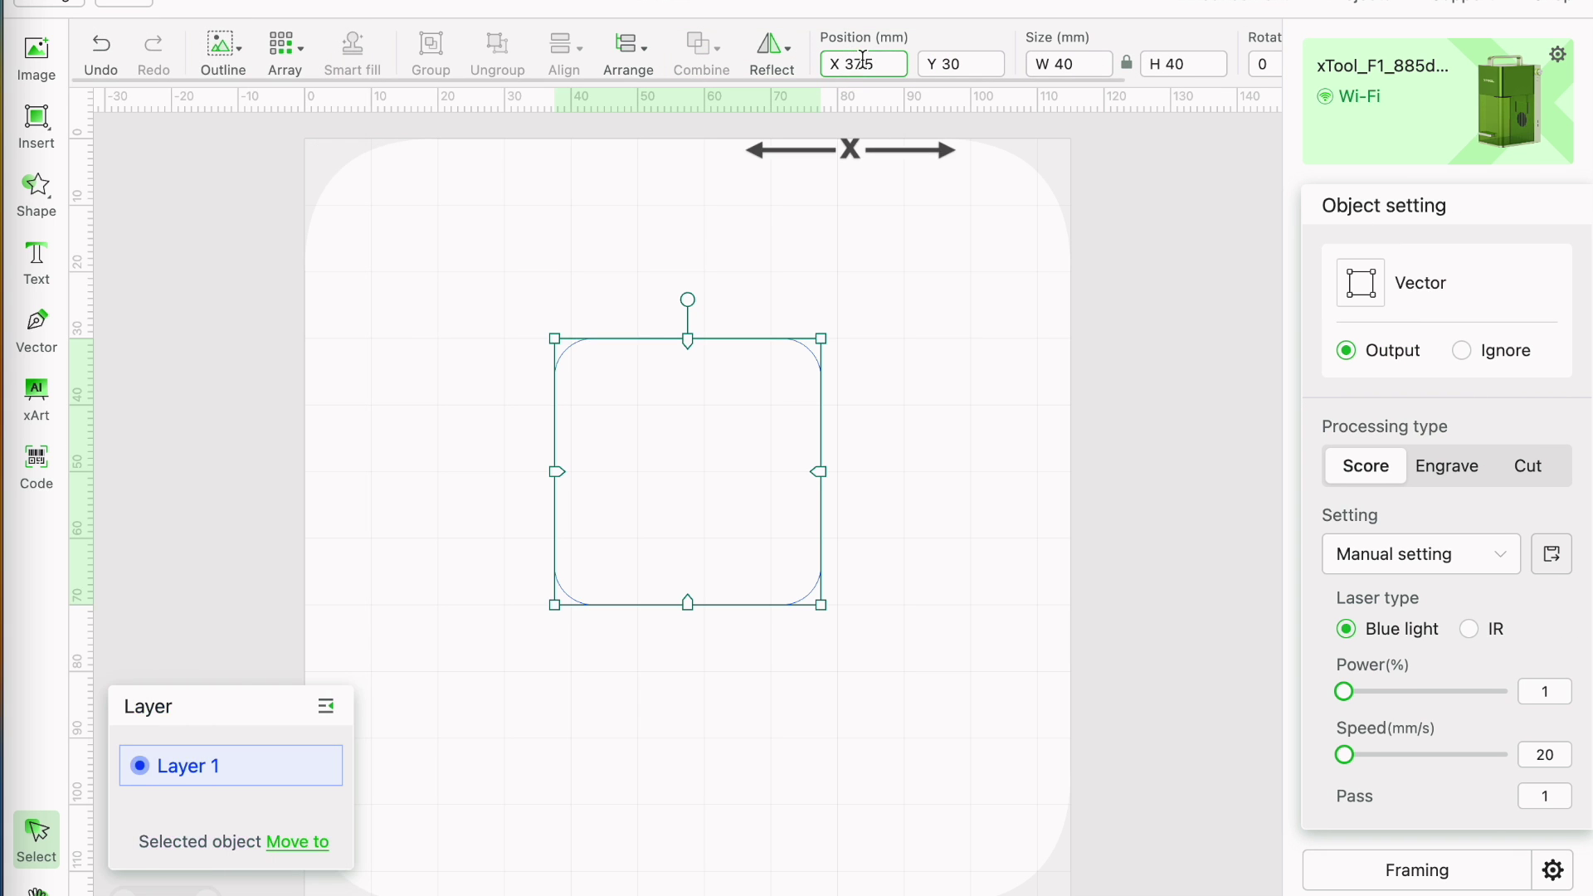
double_click(863, 62)
type("0")
key("Return")
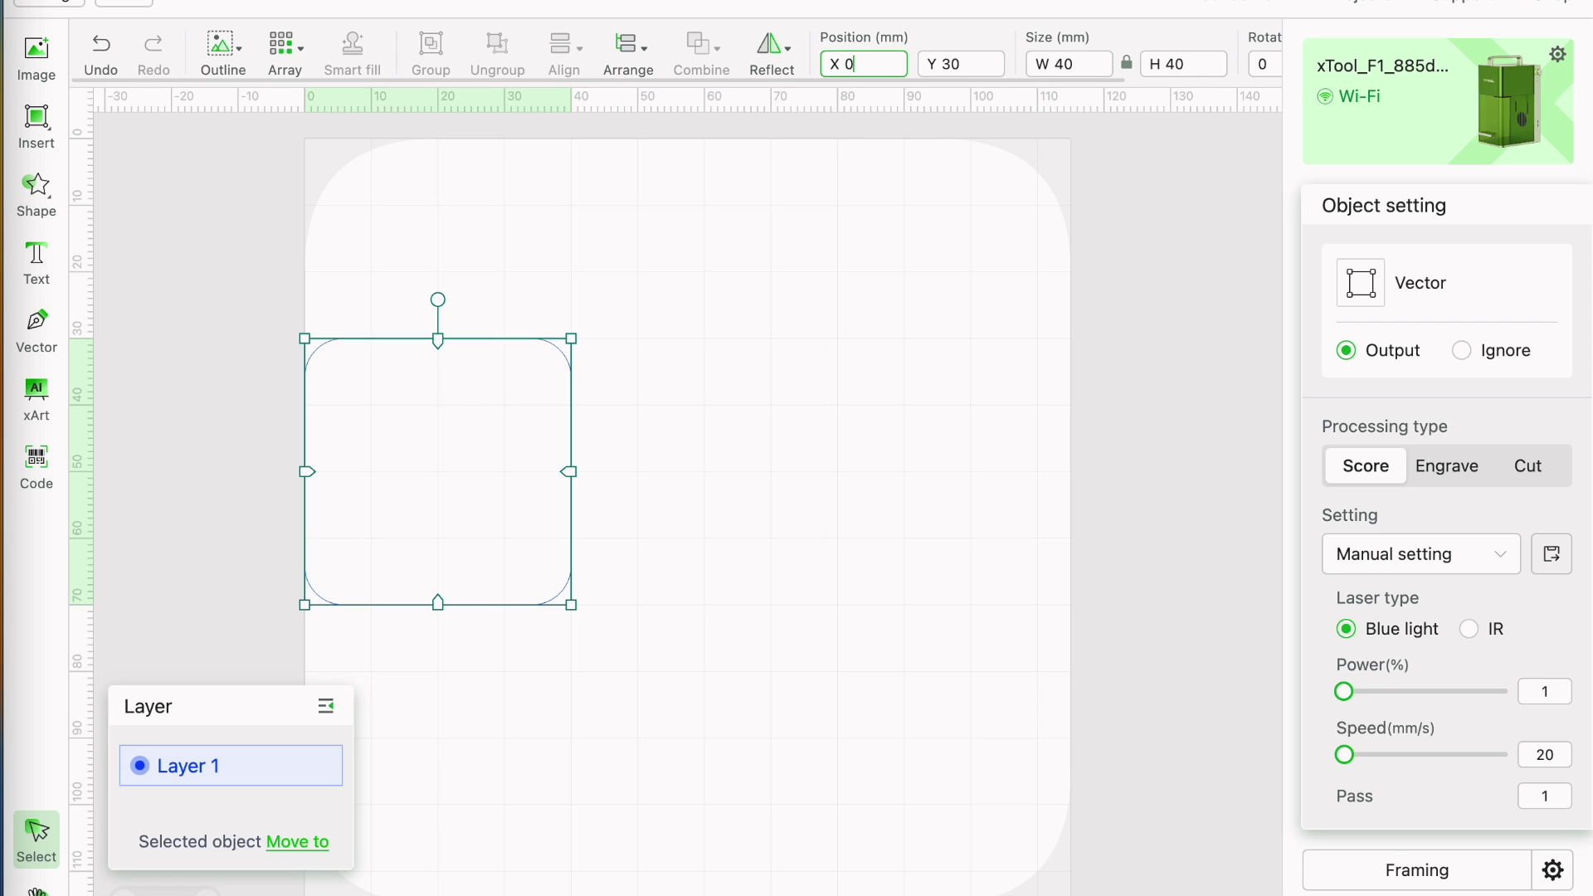
double_click(919, 69)
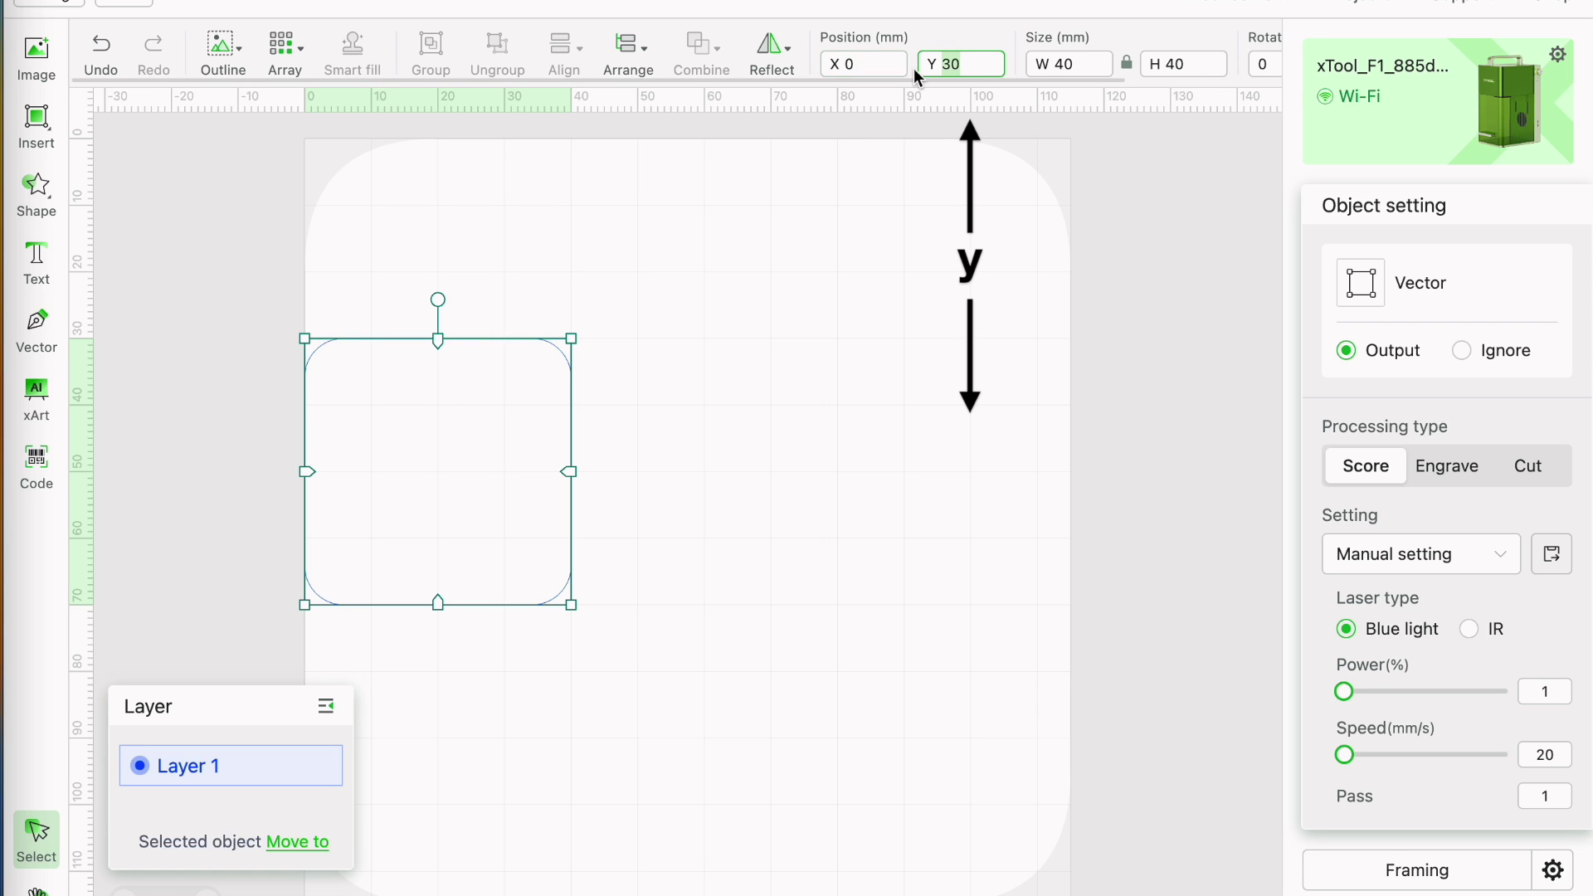
type("0")
key("Return")
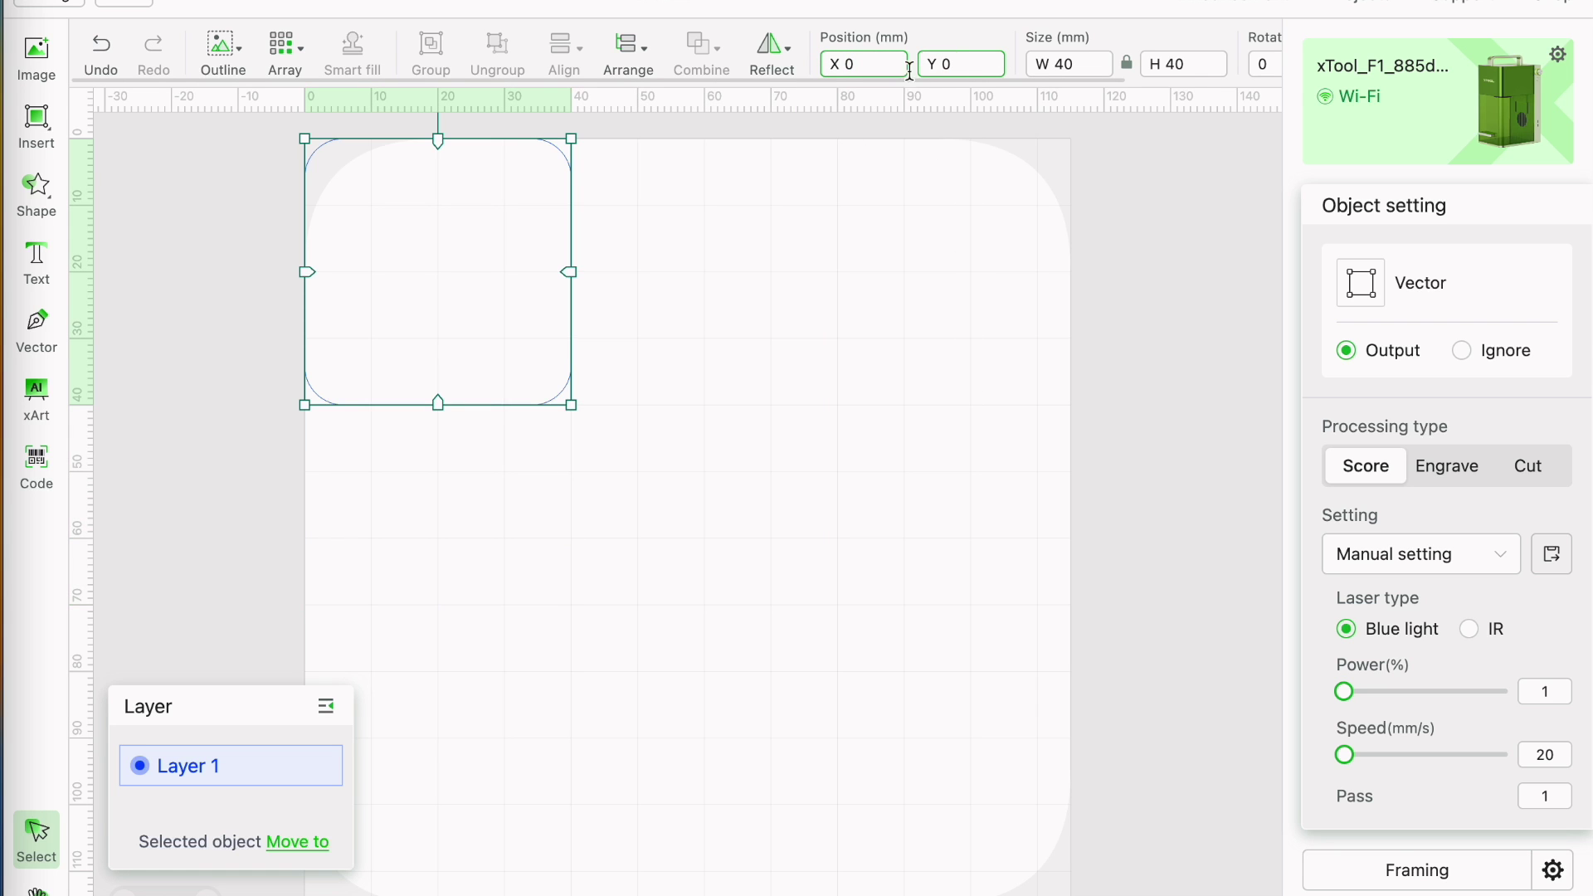
left_click(1043, 67)
type("115")
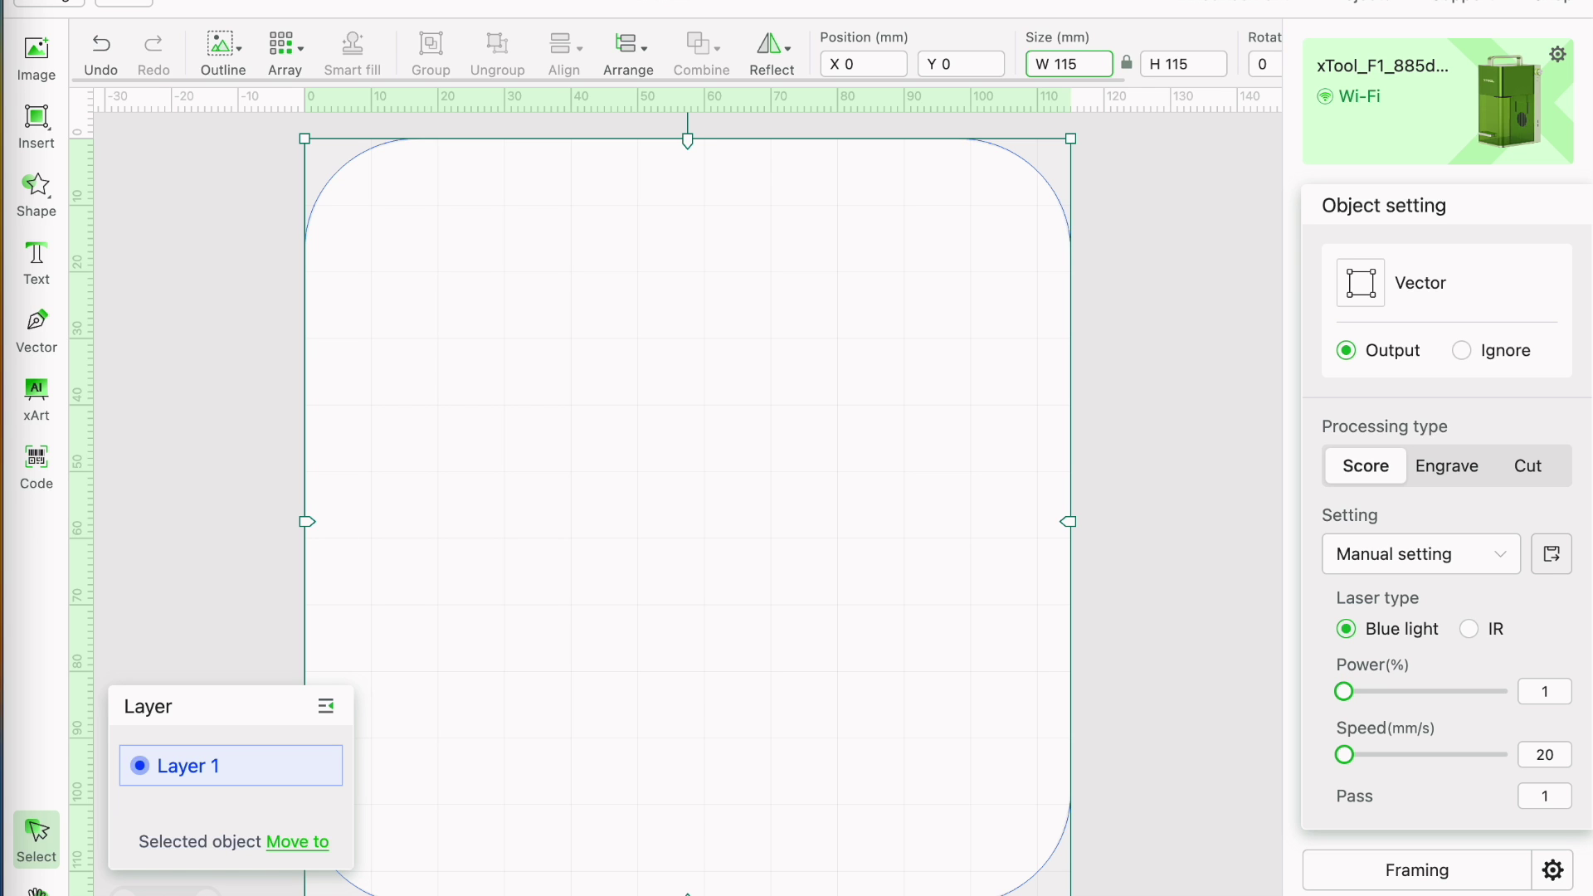
Insert a plain rectangle from the basic shapes onto the canvas.
left_click(53, 205)
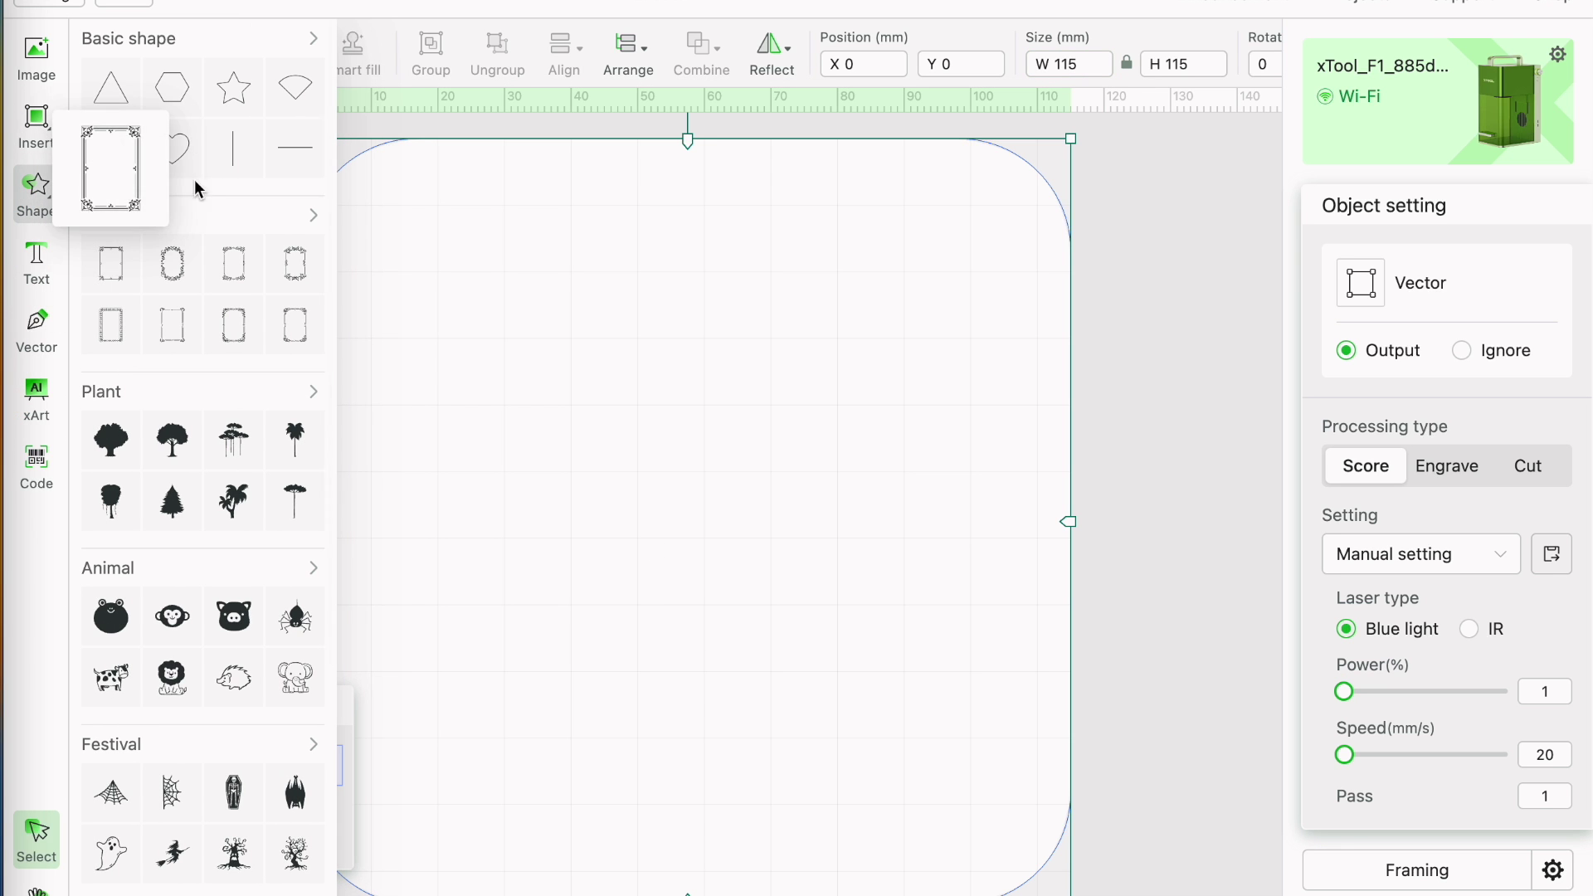
left_click(313, 46)
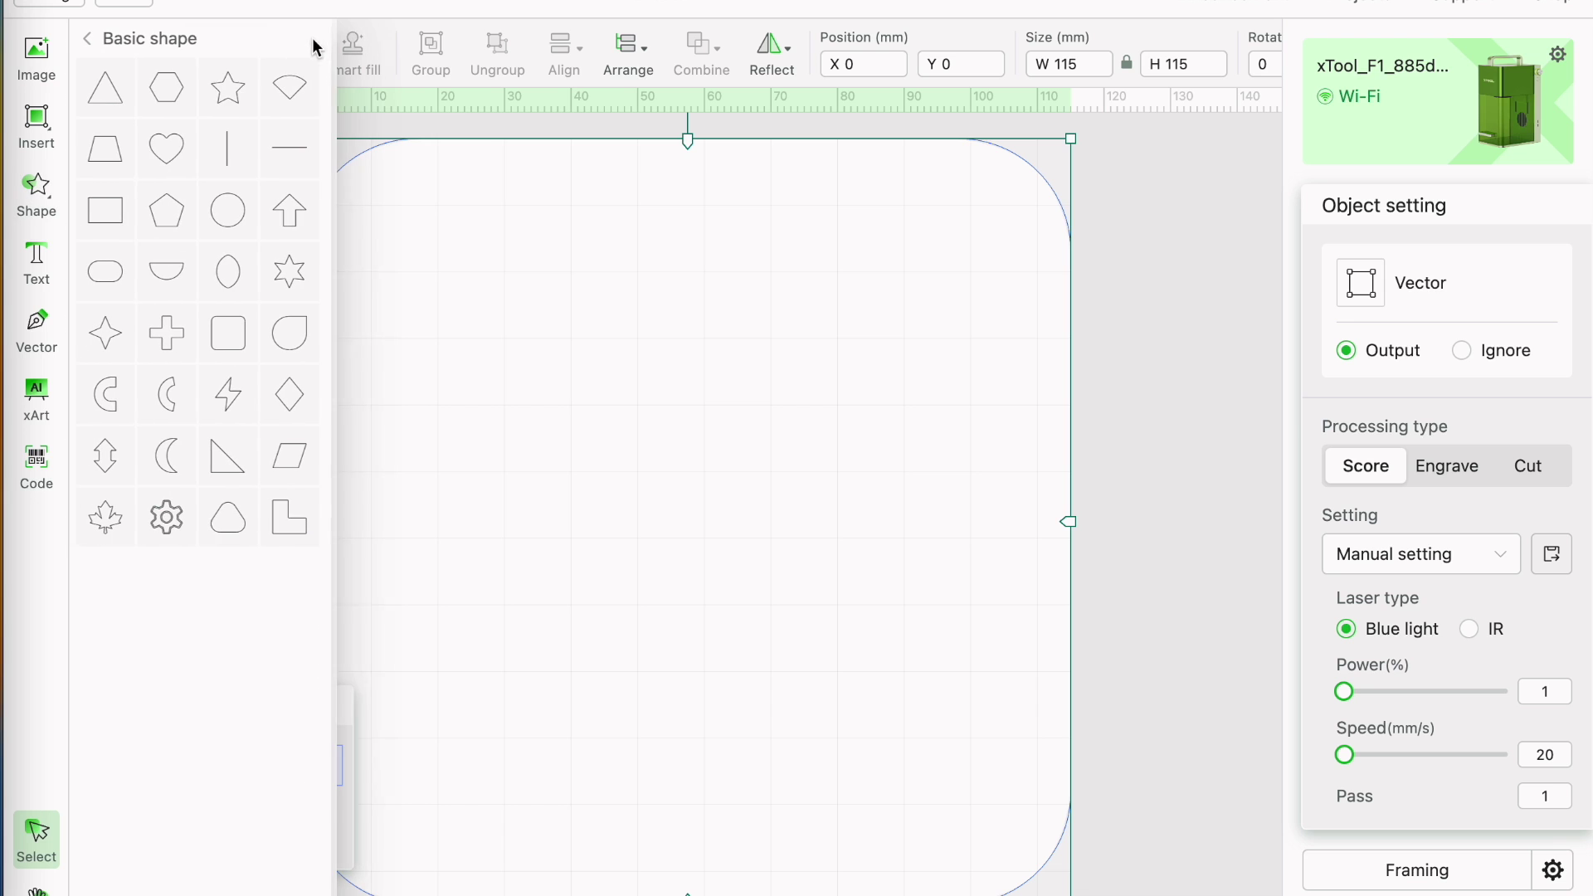
mouse_move(229, 355)
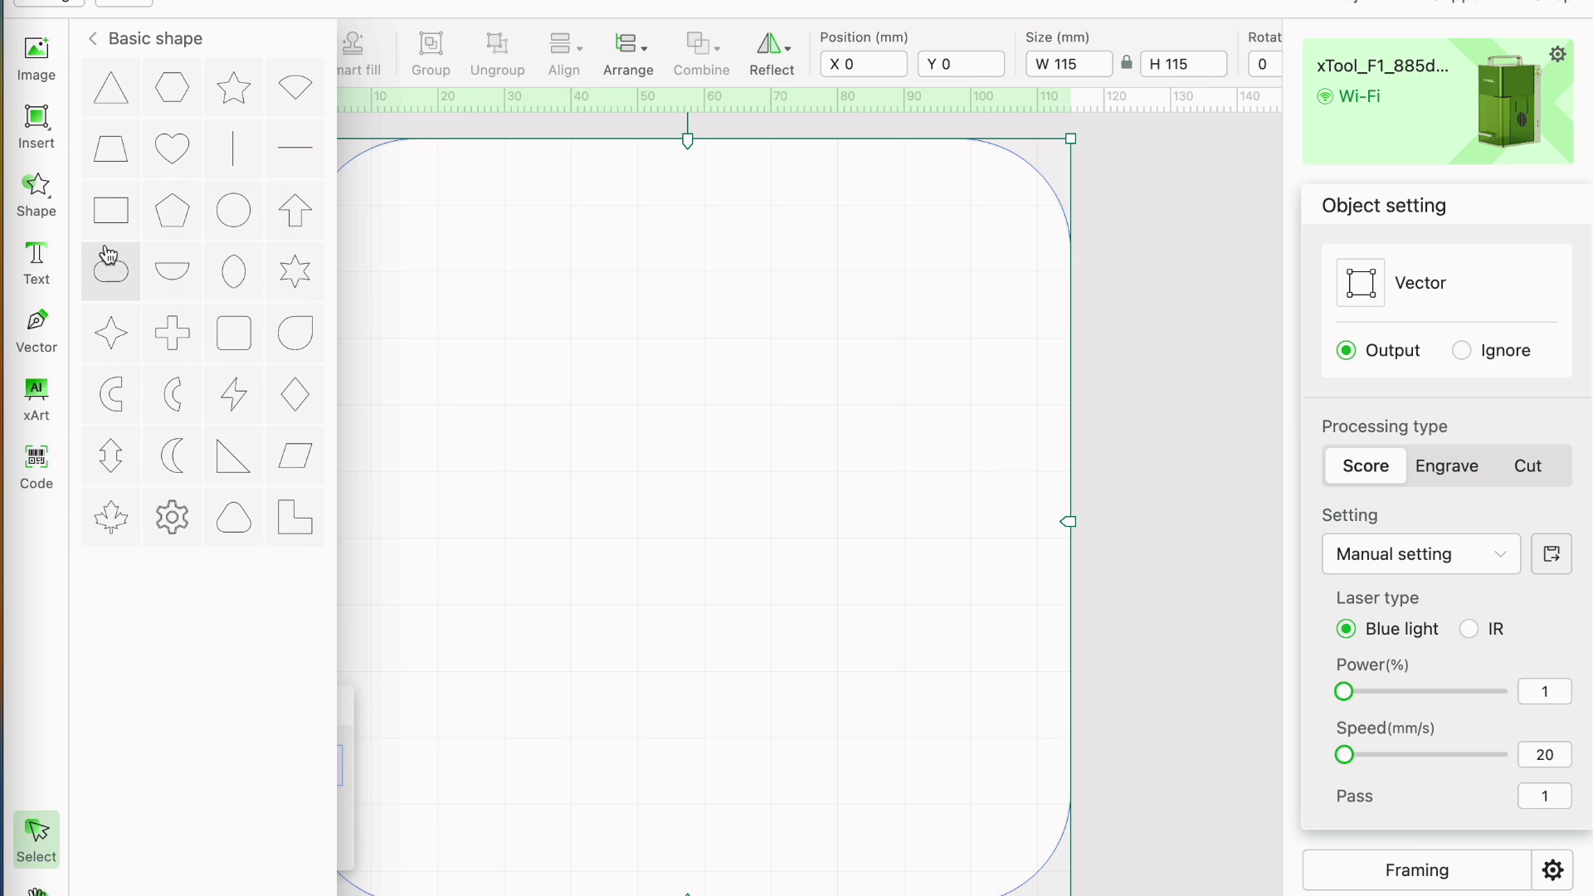
left_click(110, 211)
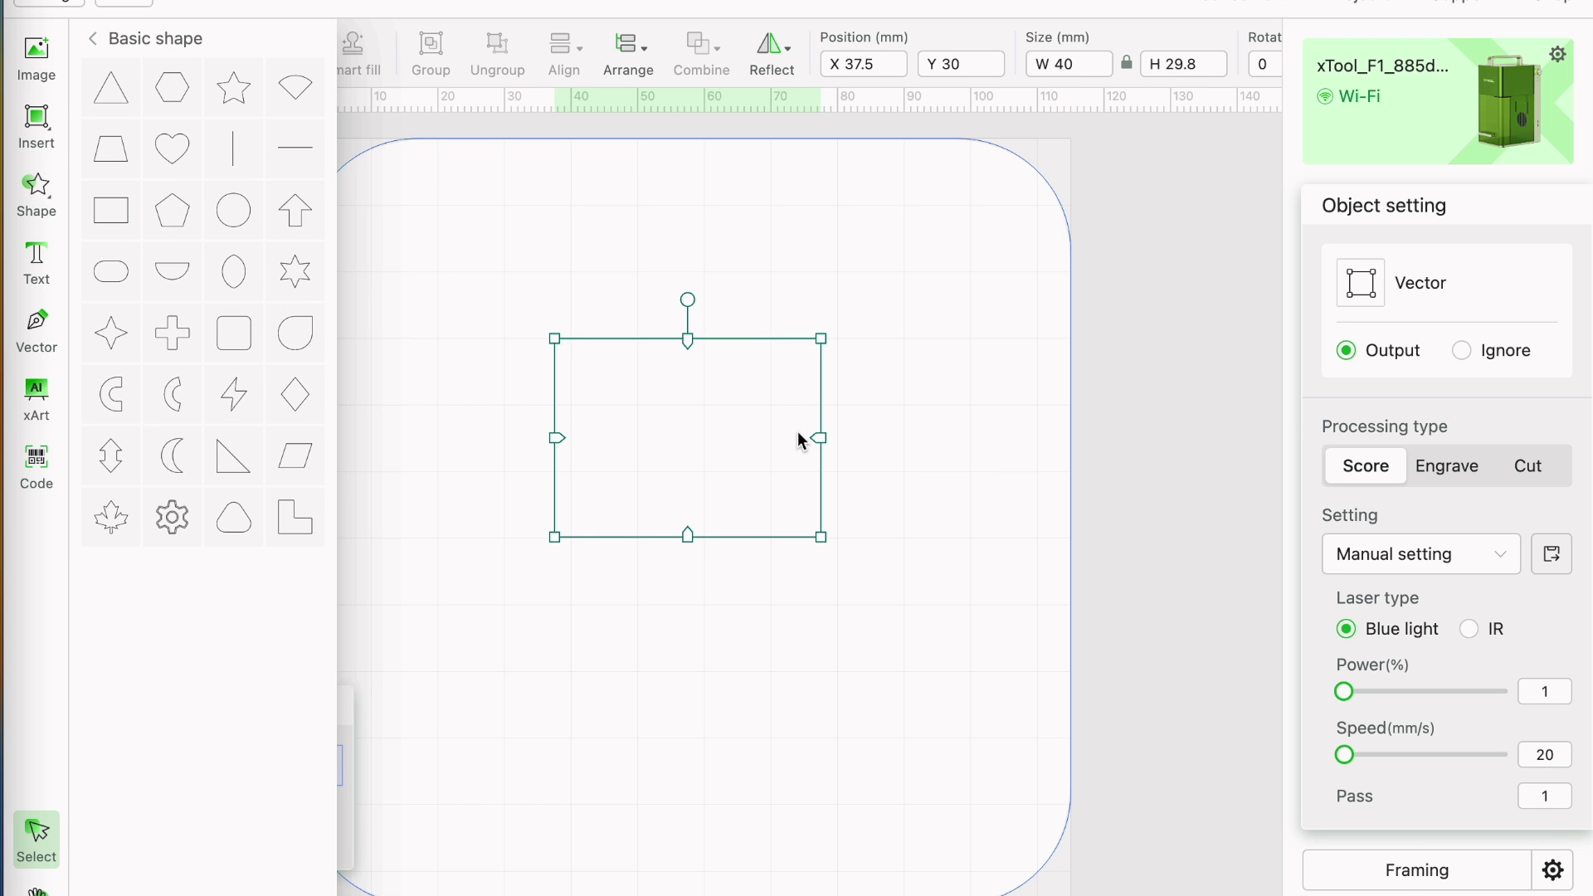
Unlock the rectangle's aspect ratio and size it to 105 mm wide by 6.9 mm high.
left_click(1126, 63)
left_click(1207, 63)
type("6.9")
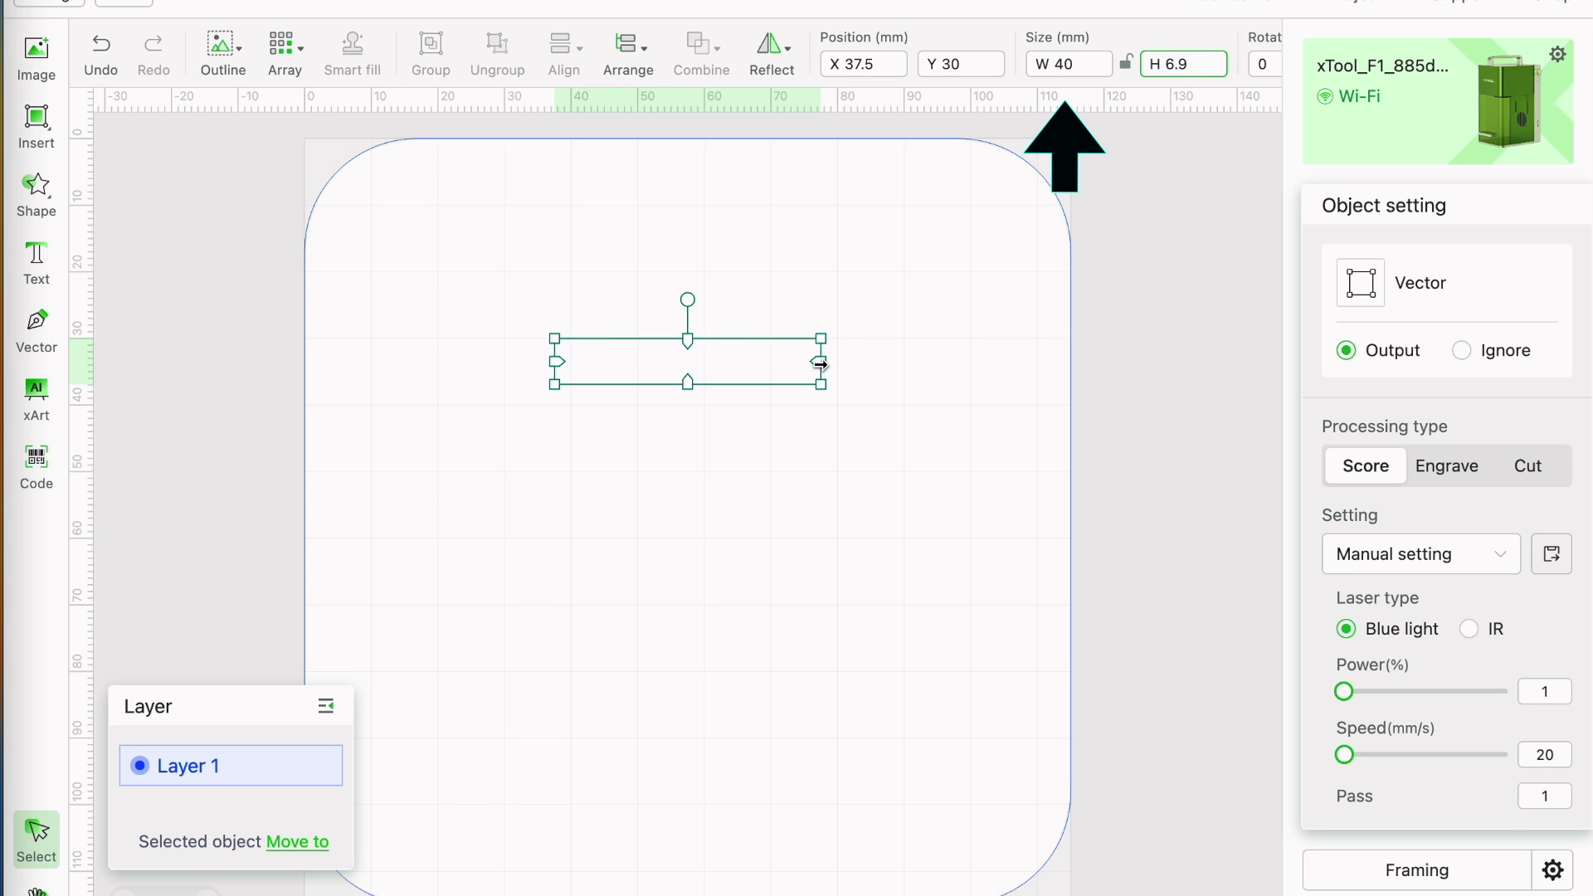
left_click_drag(818, 361, 1073, 361)
double_click(1095, 63)
type("105")
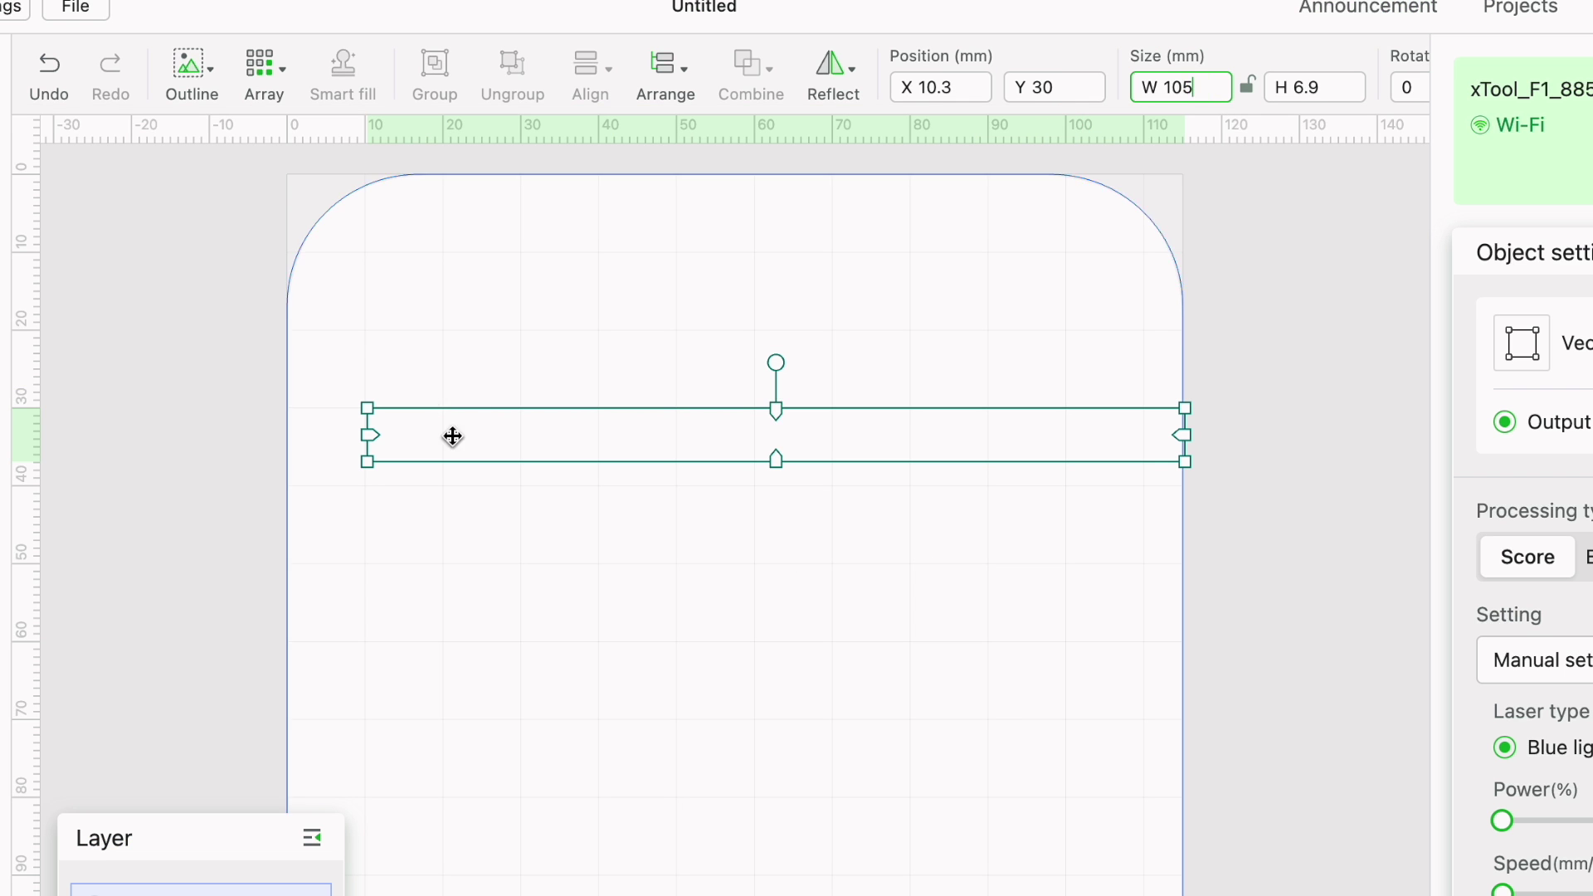
Position the rectangle at X 10 mm and Y 10 mm.
double_click(940, 88)
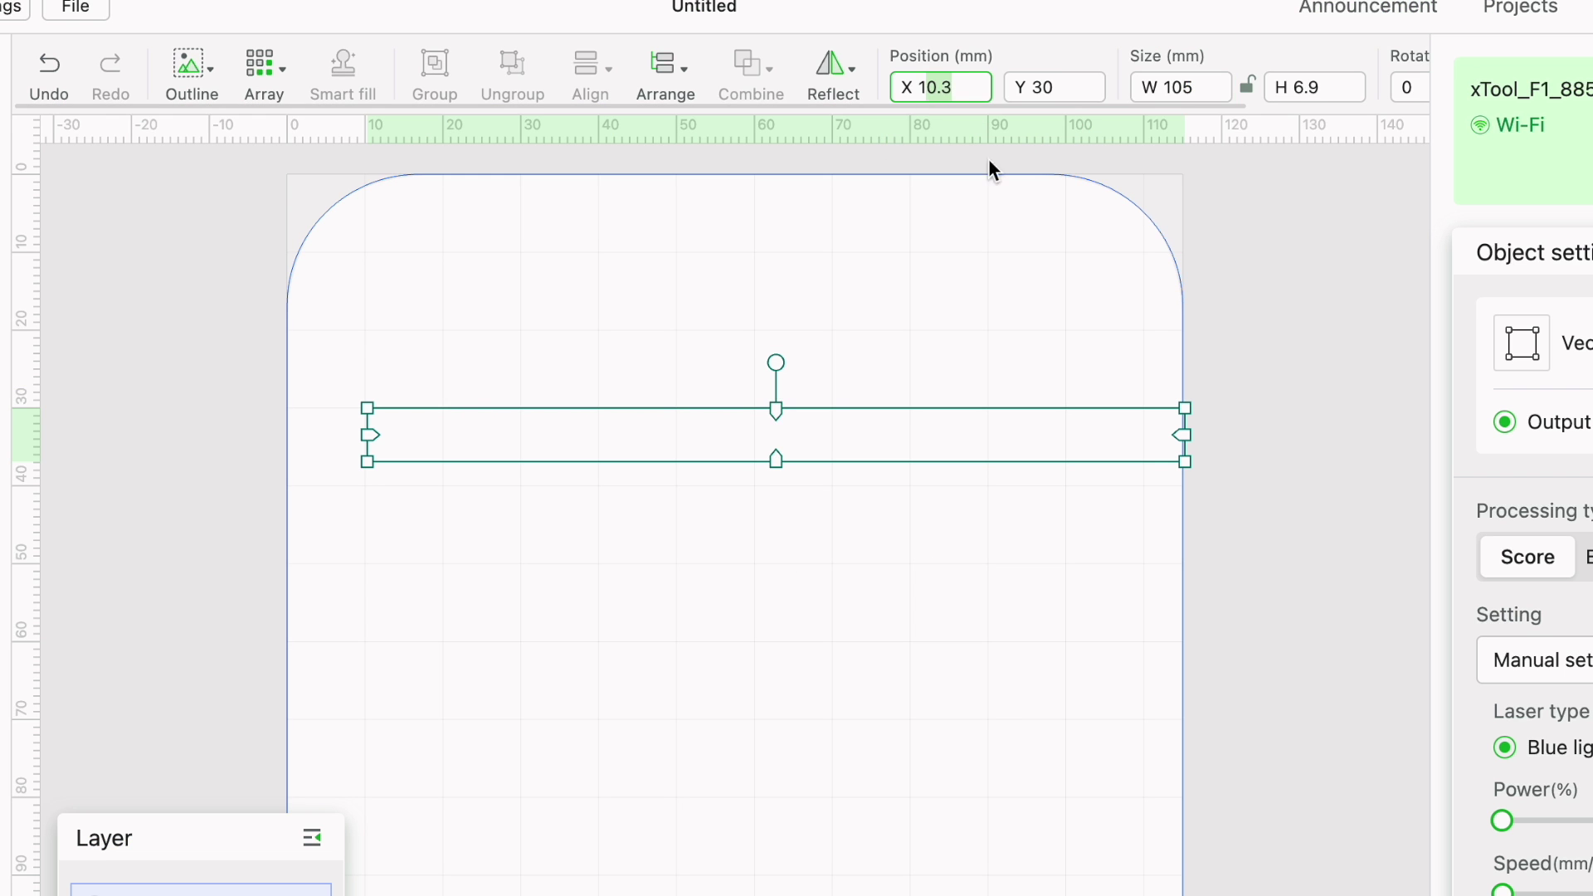
type("110")
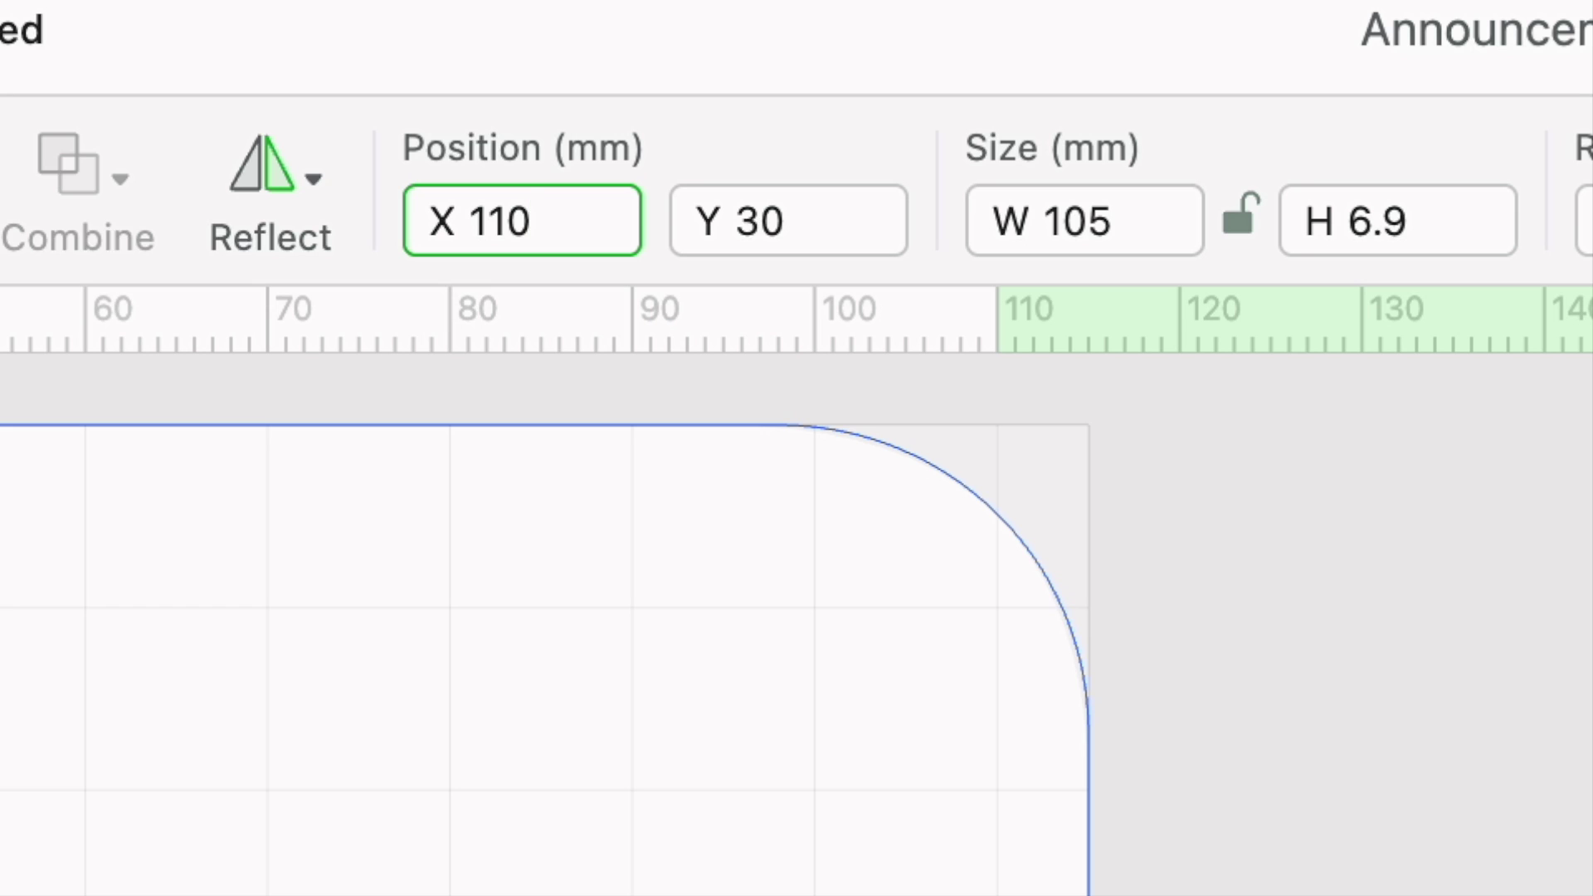
key("Left")
key("Left")
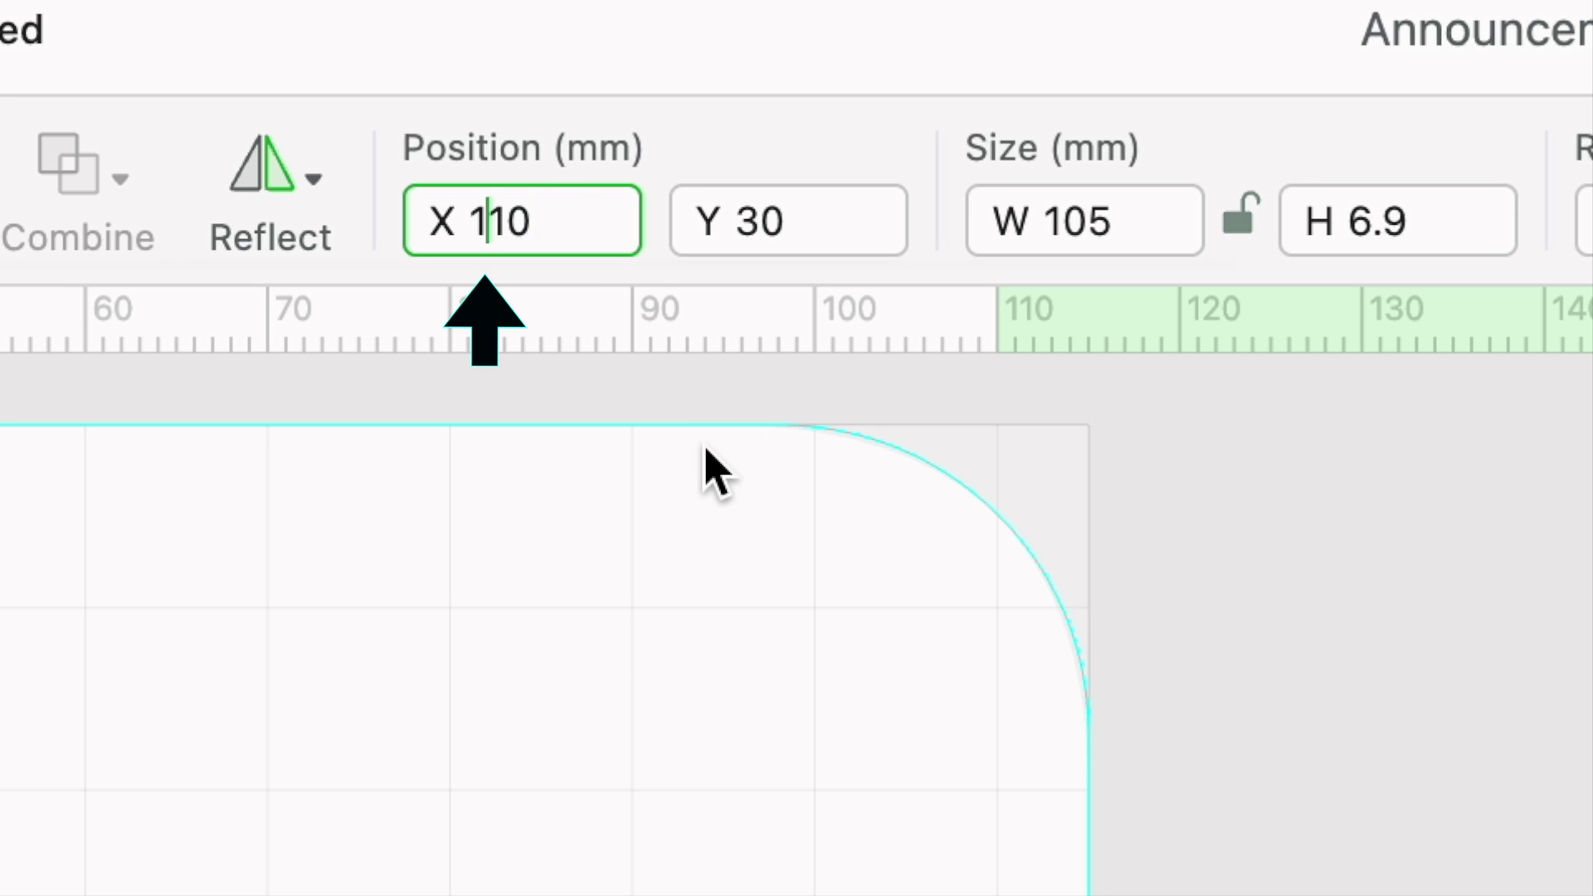
key("BackSpace")
scroll(693, 415, "down", 1)
left_click_drag(772, 220, 704, 236)
type("10")
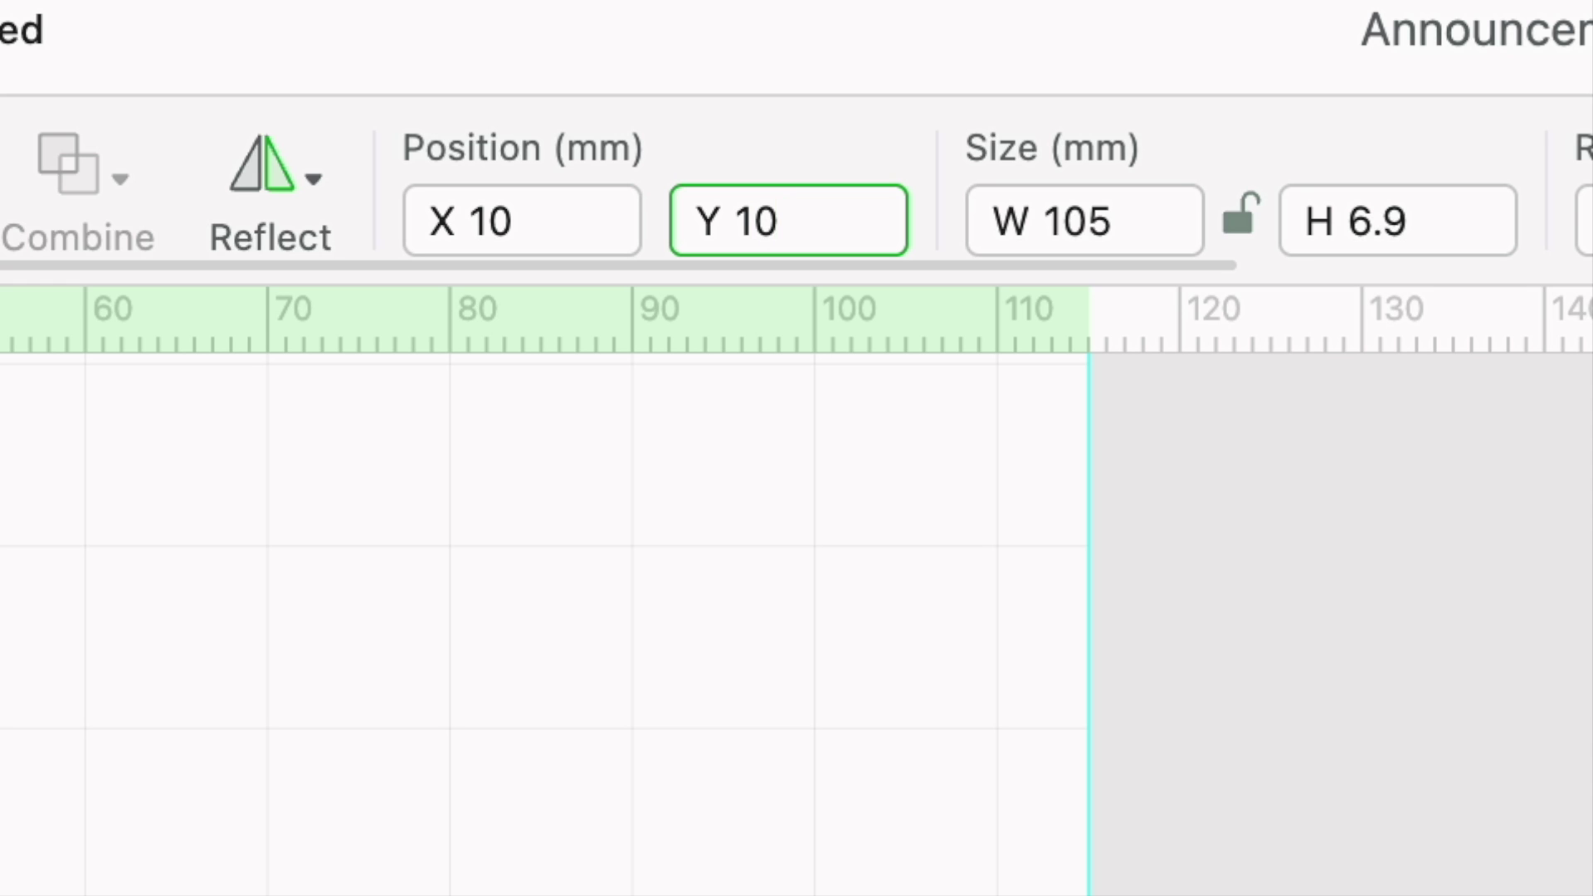
Repeat the rectangle in a grid array of 1 column and 9 rows with 4 mm Y spacing.
scroll(548, 622, "up", 5)
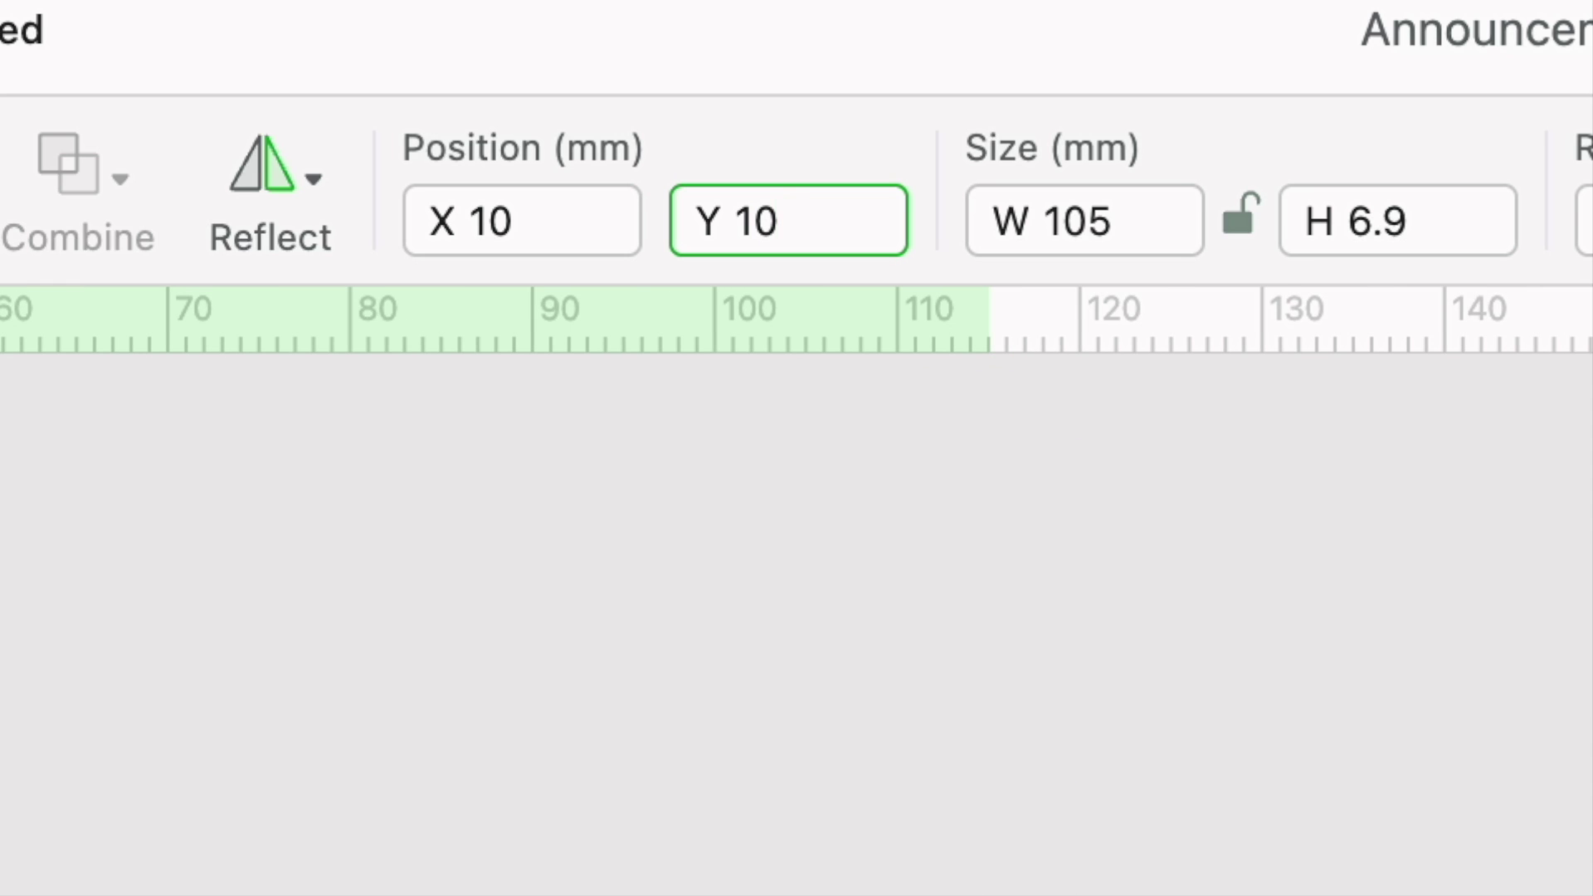
scroll(548, 622, "down", 3)
left_click(557, 307)
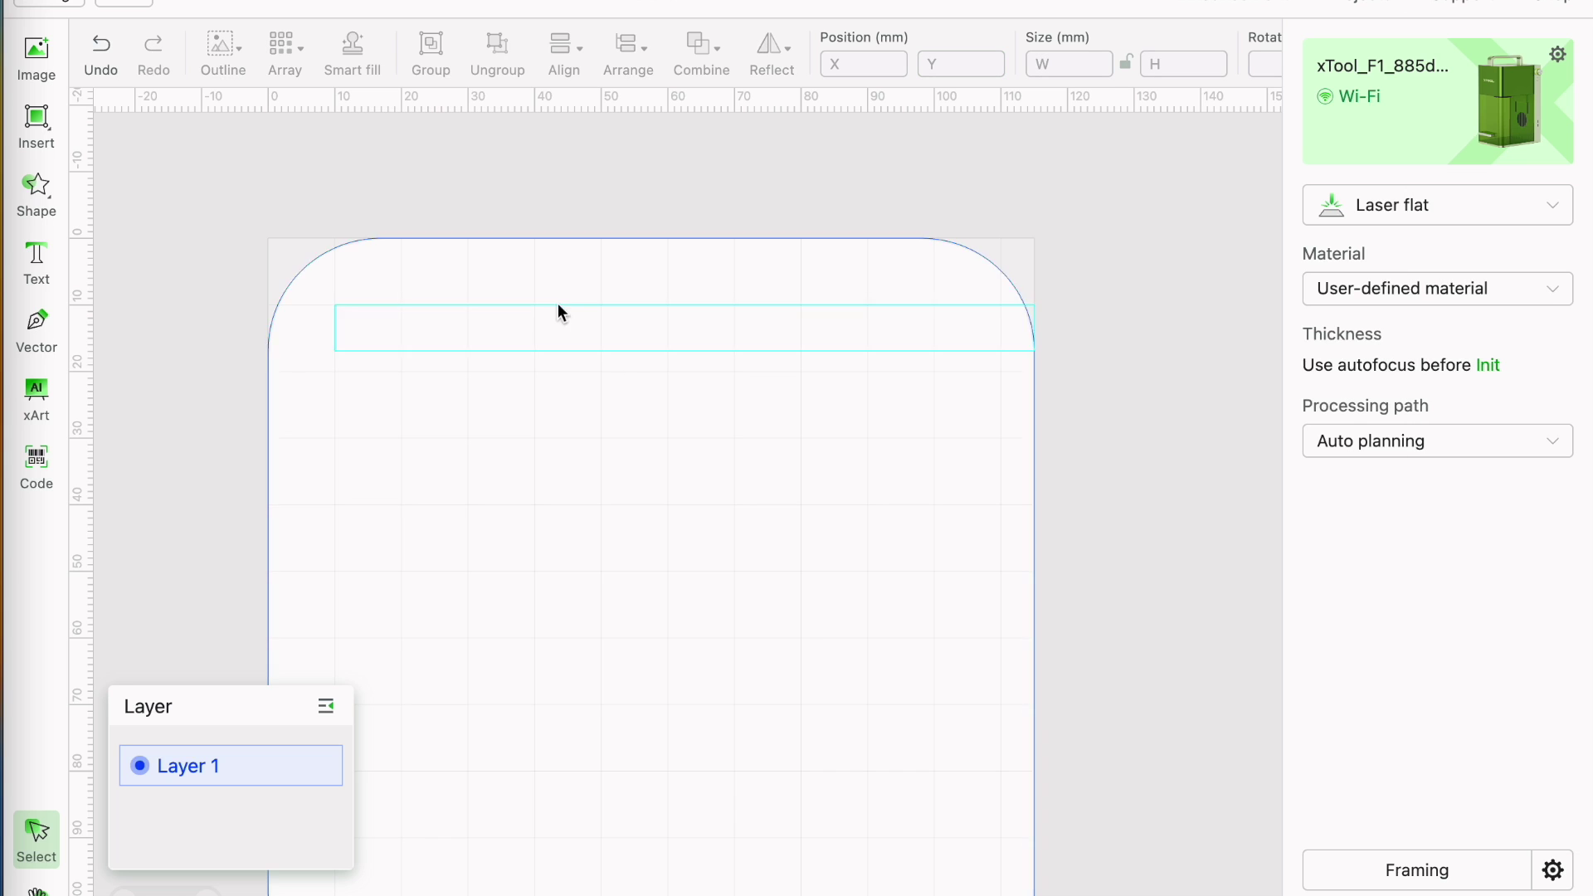
left_click(519, 357)
left_click(305, 61)
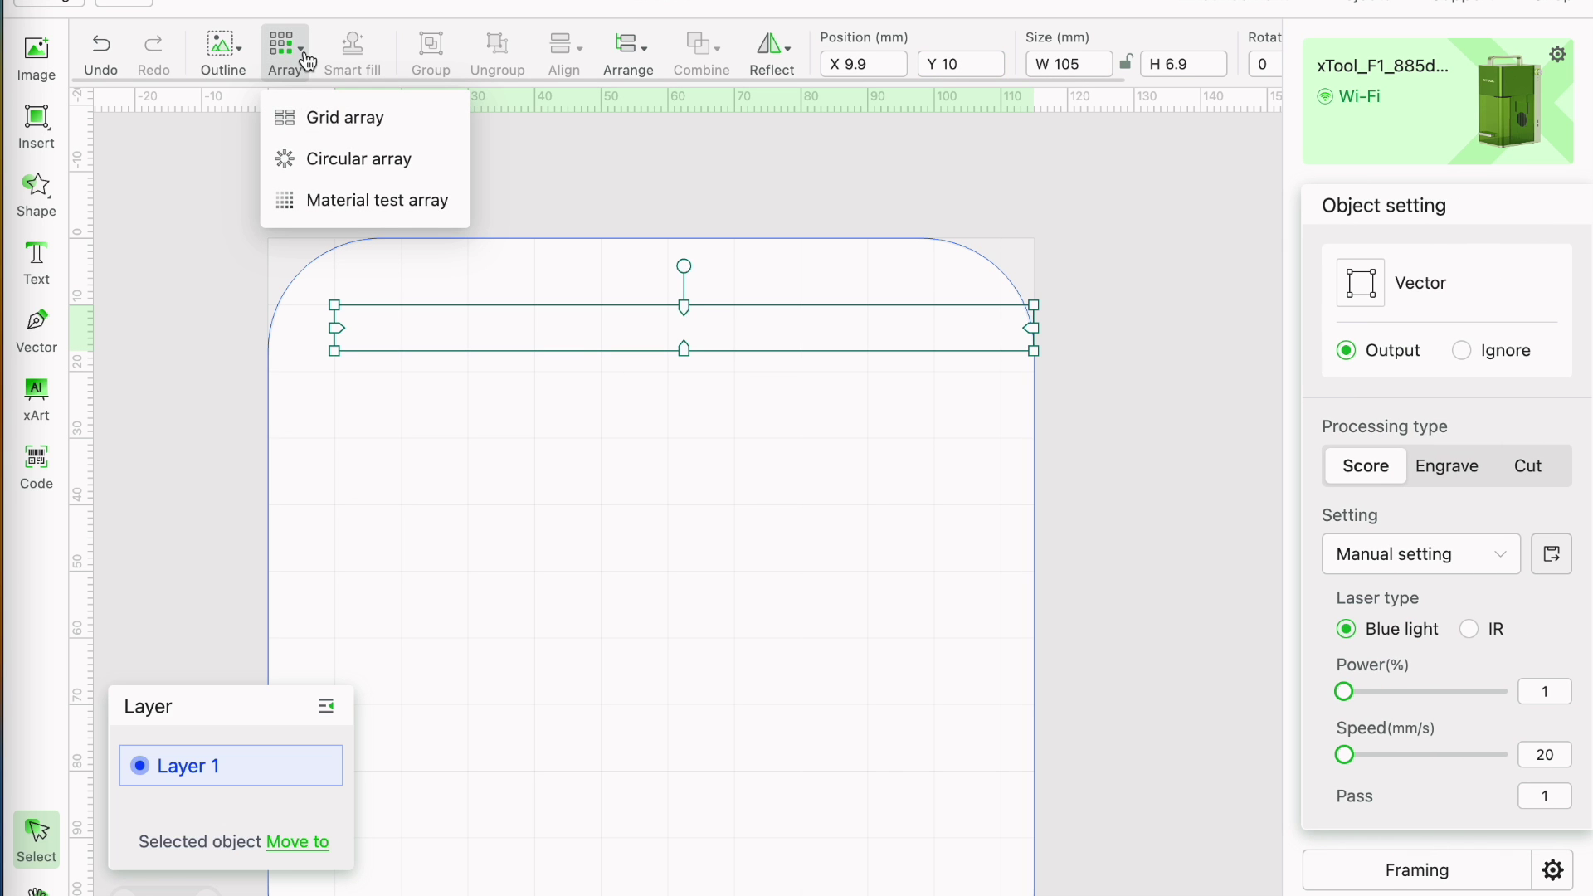
left_click(305, 122)
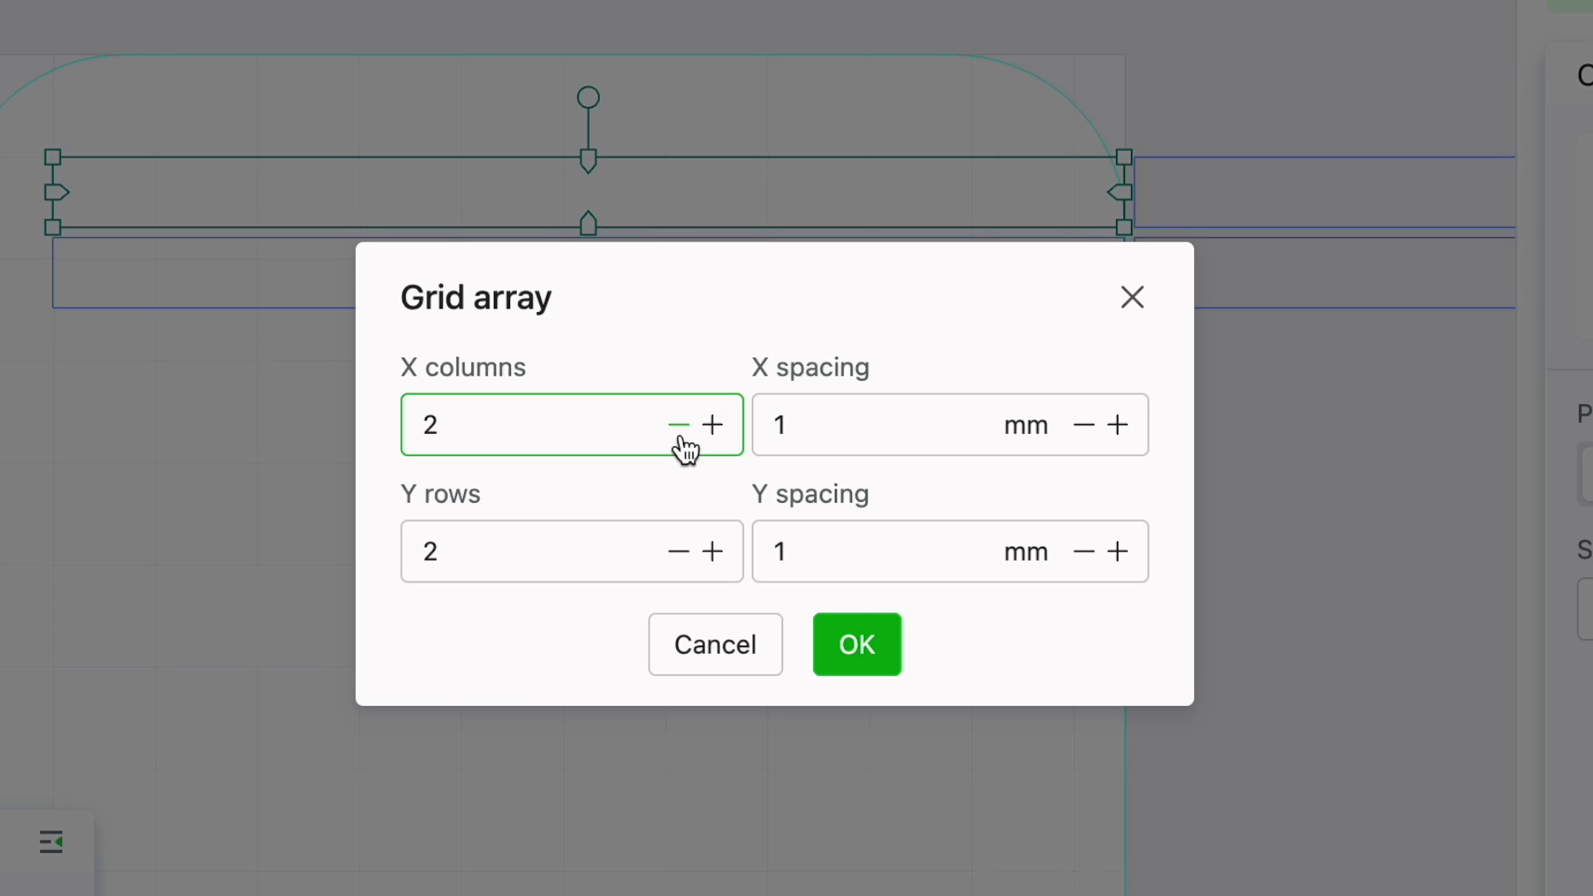
left_click(678, 437)
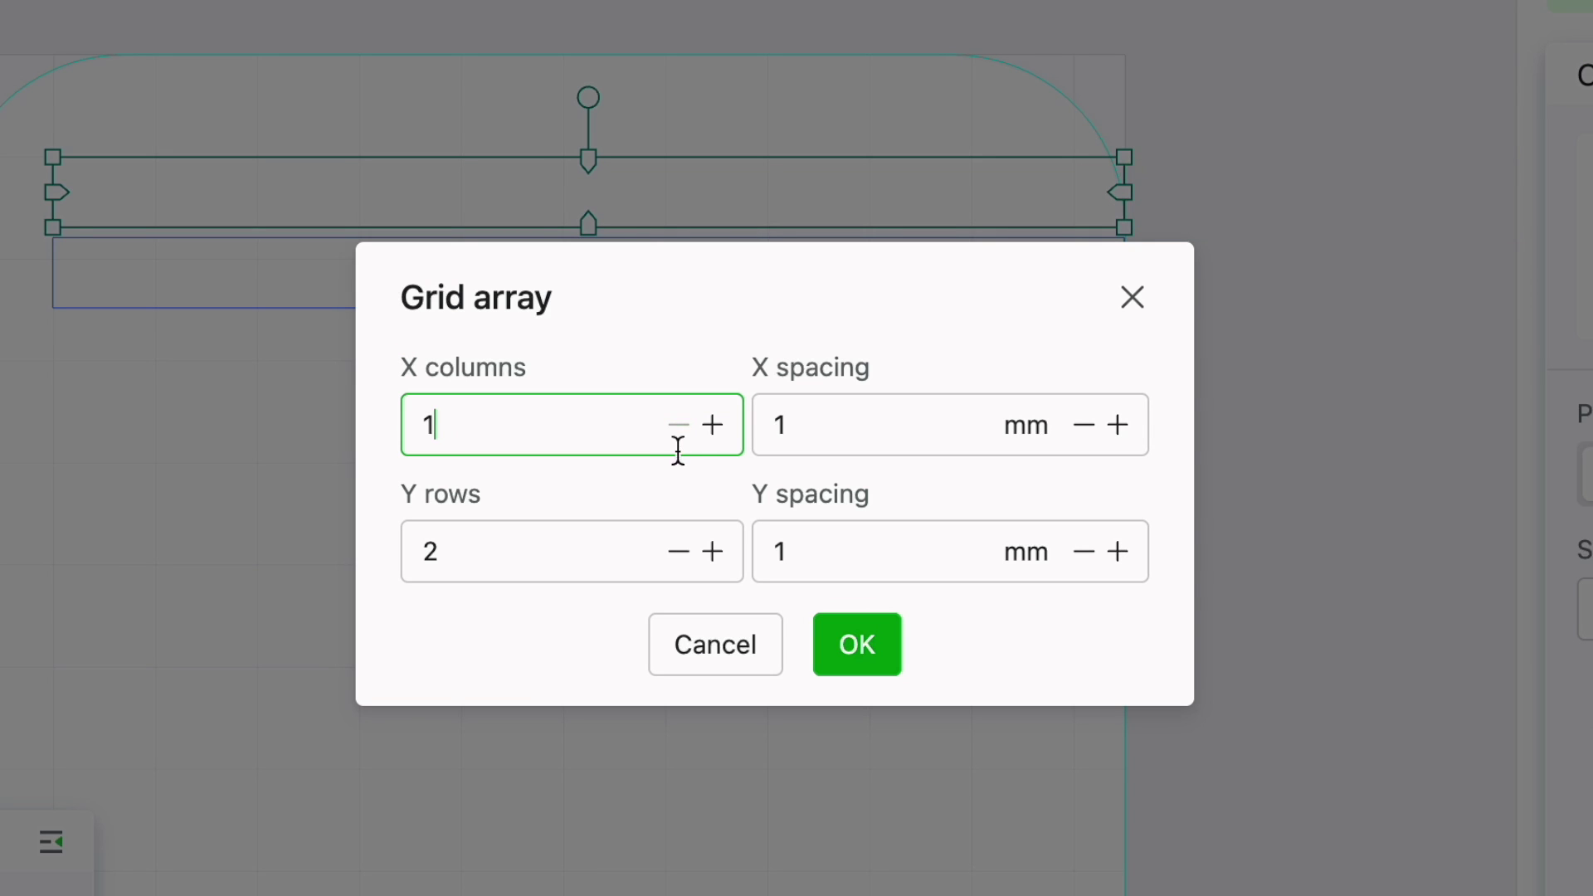
left_click(996, 551)
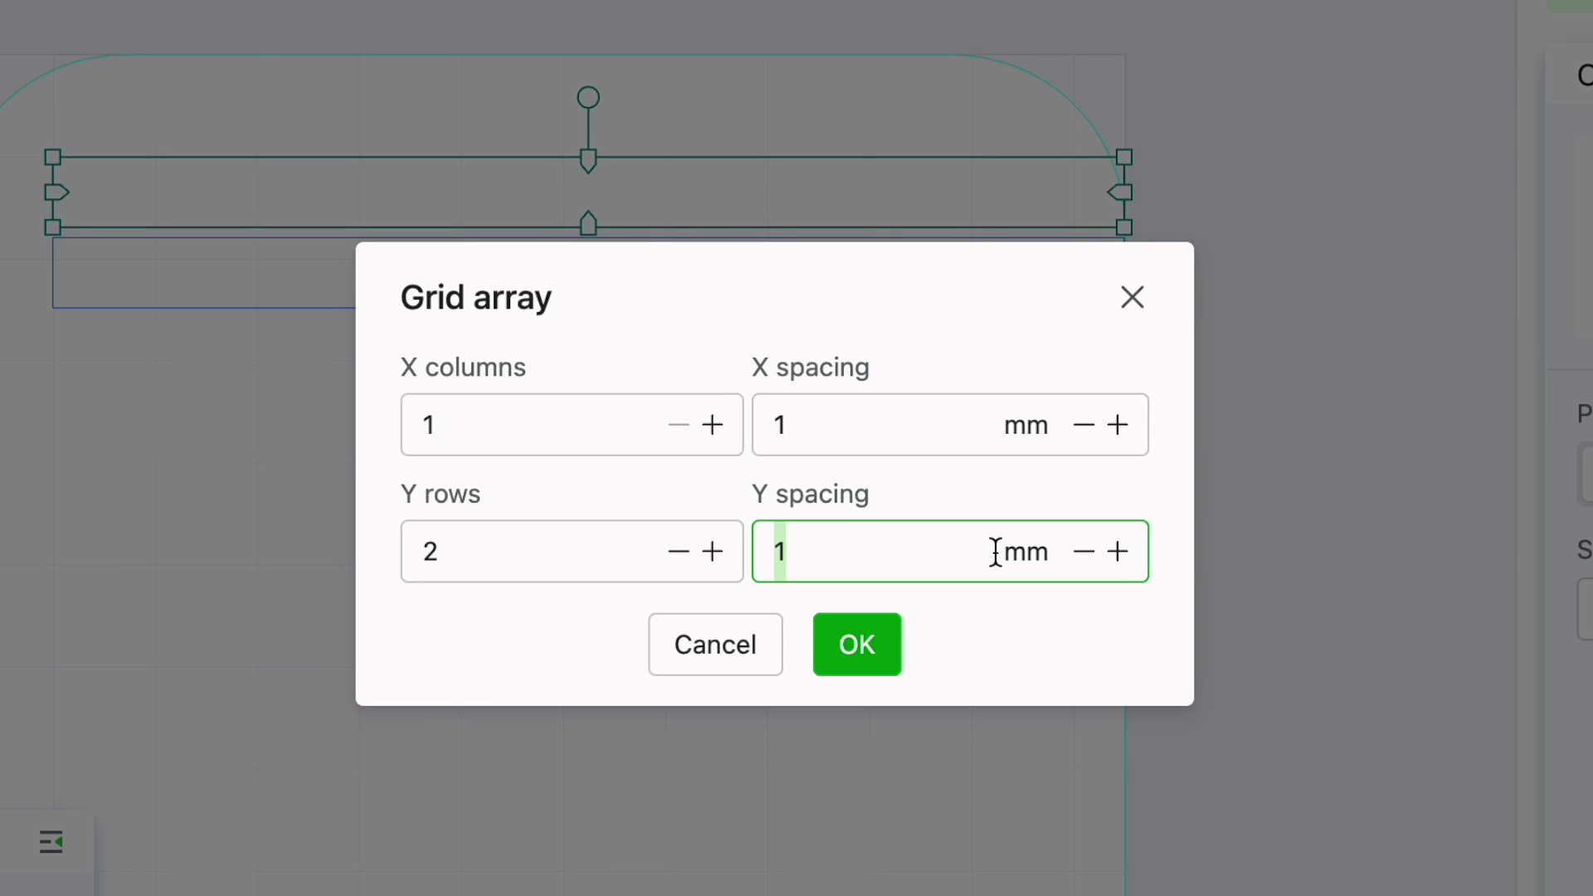
type("4")
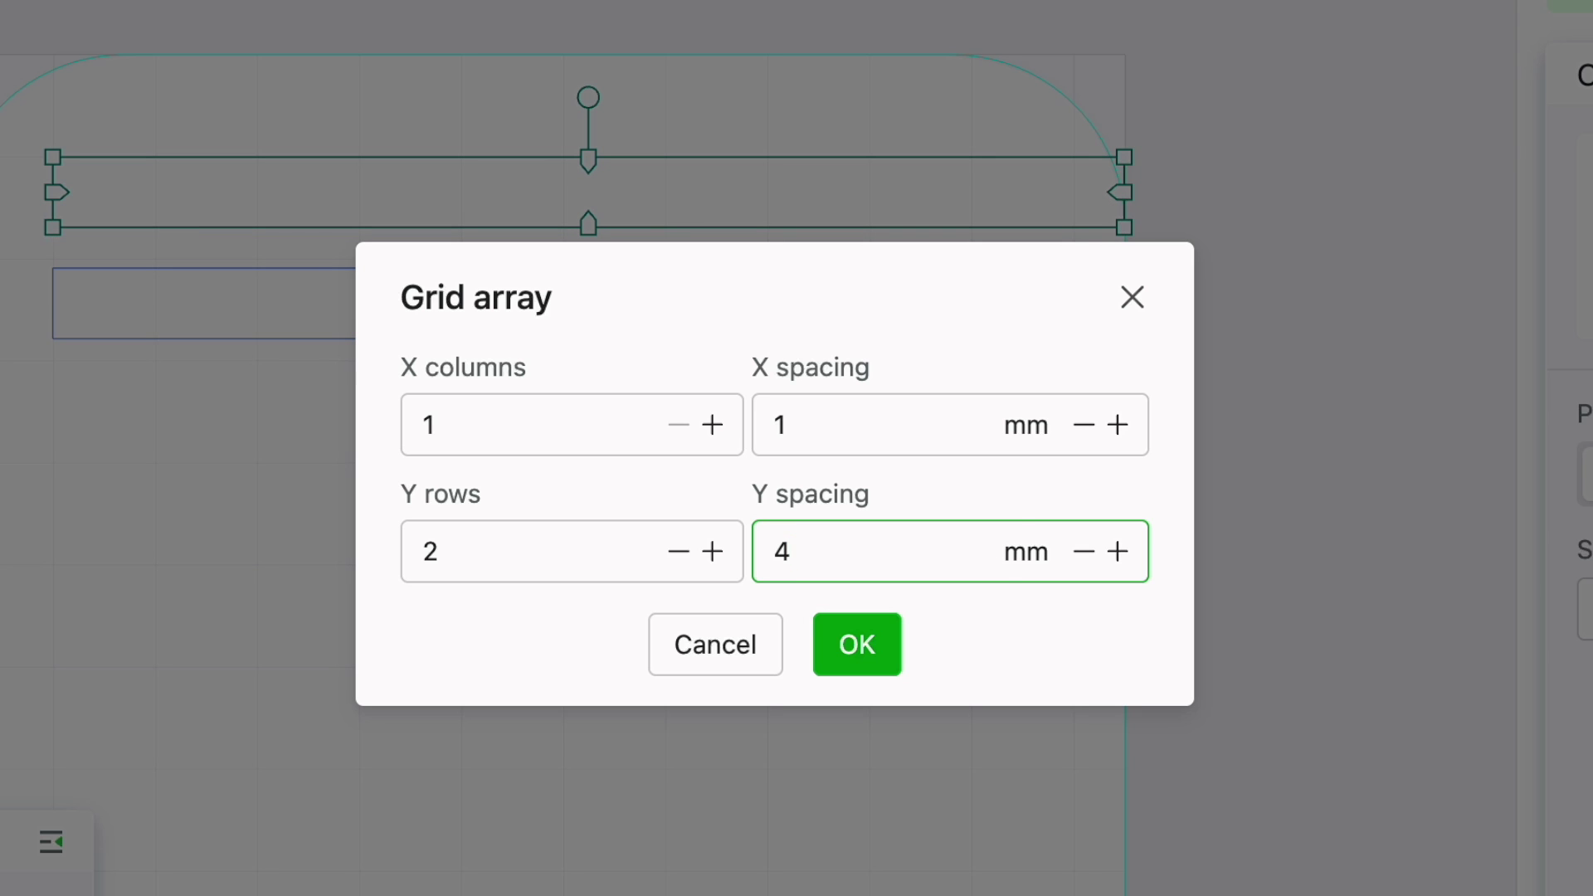
left_click(472, 549)
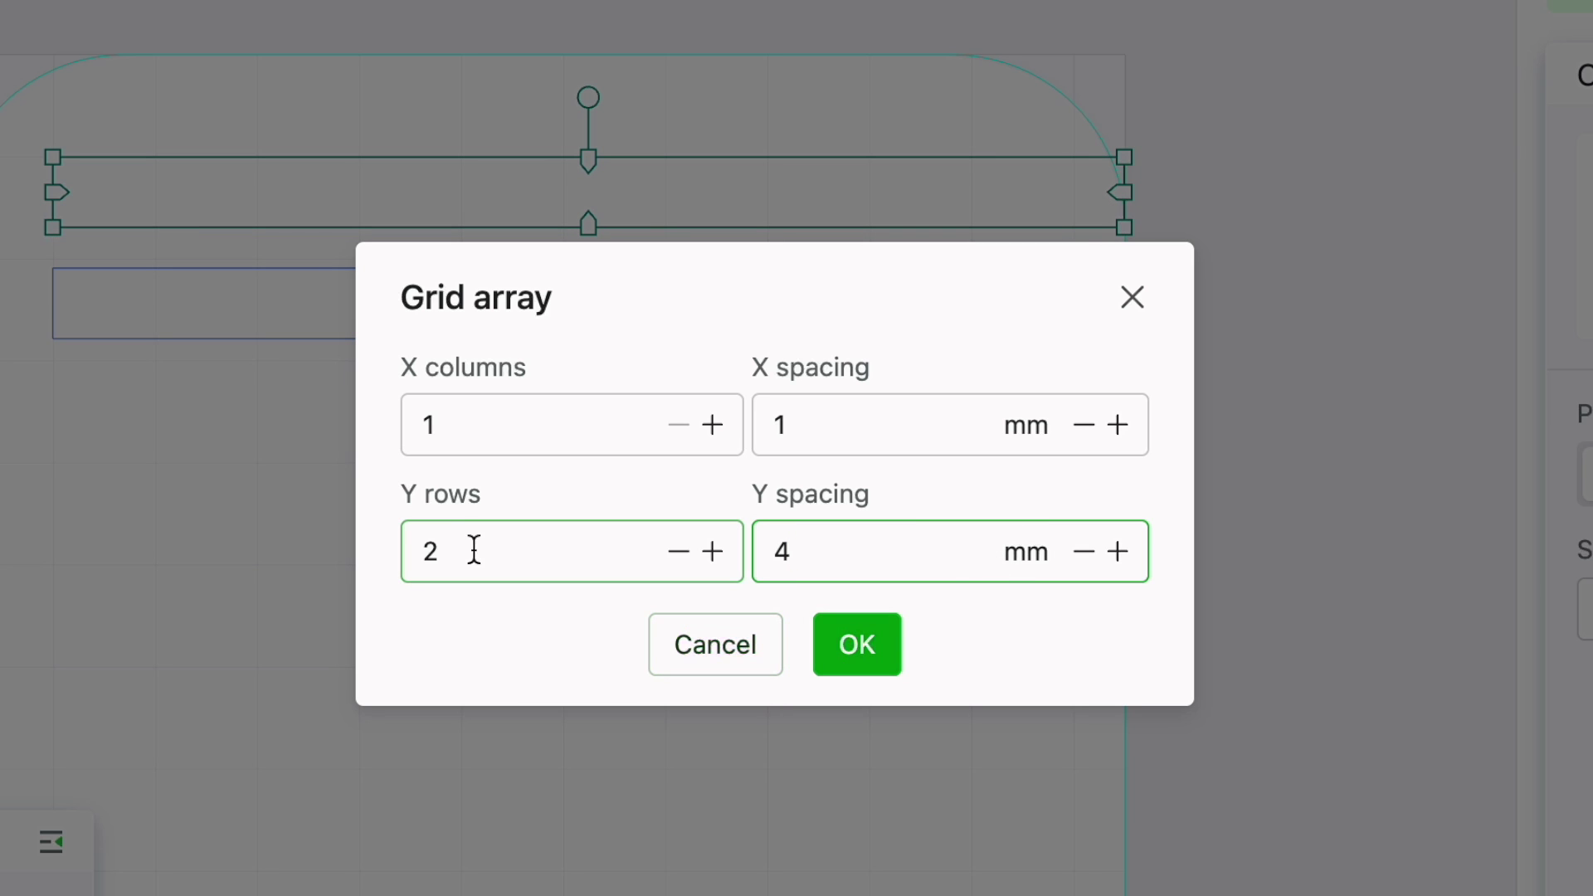
double_click(456, 551)
left_click_drag(456, 551, 352, 546)
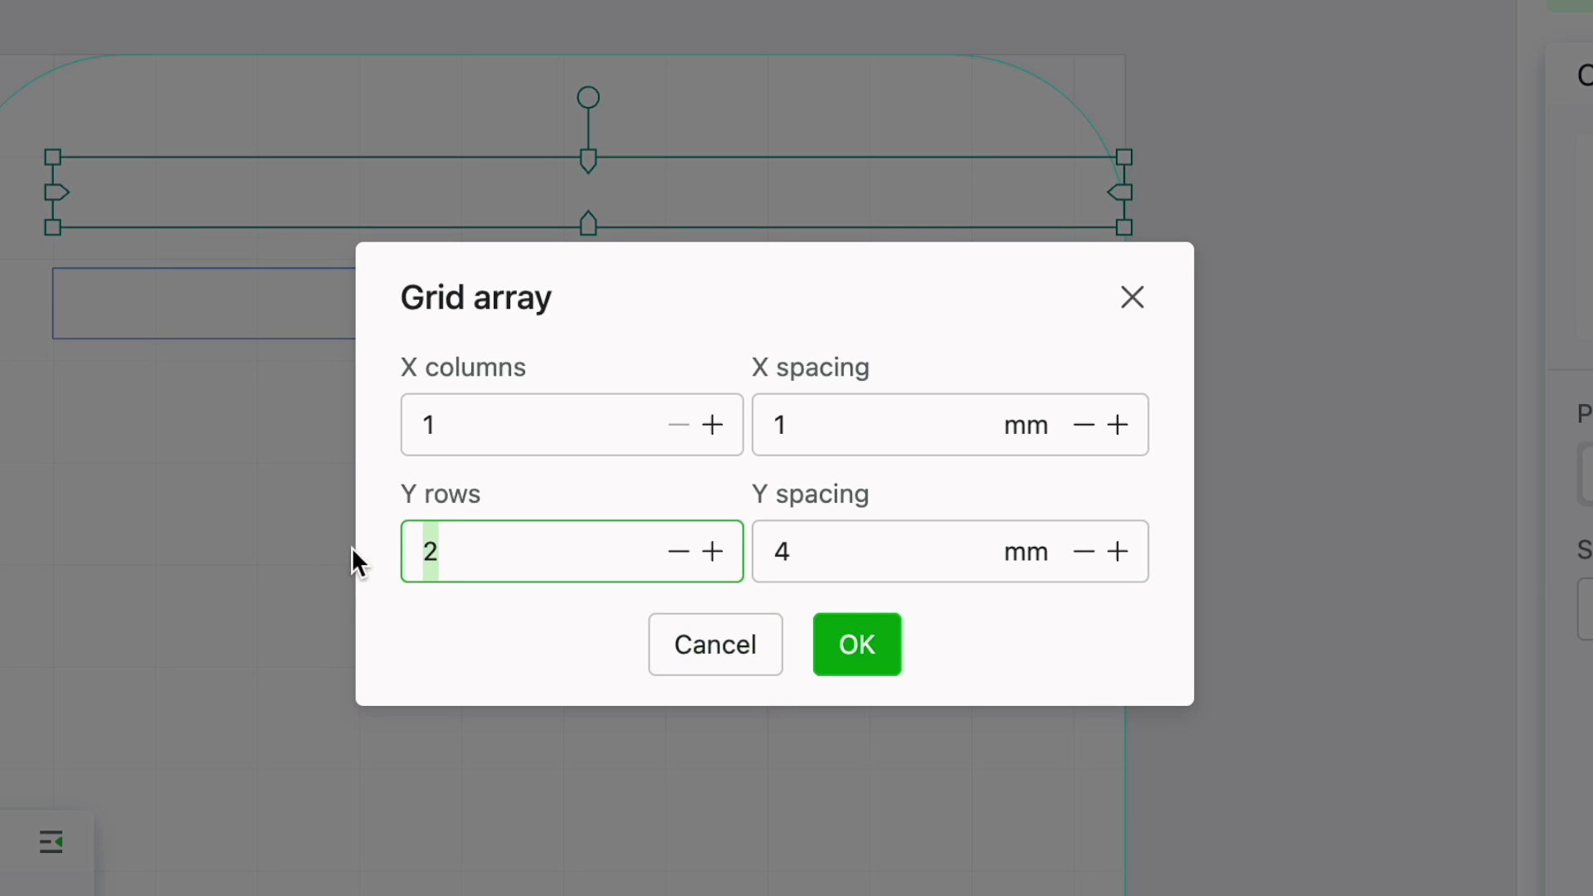
type("9")
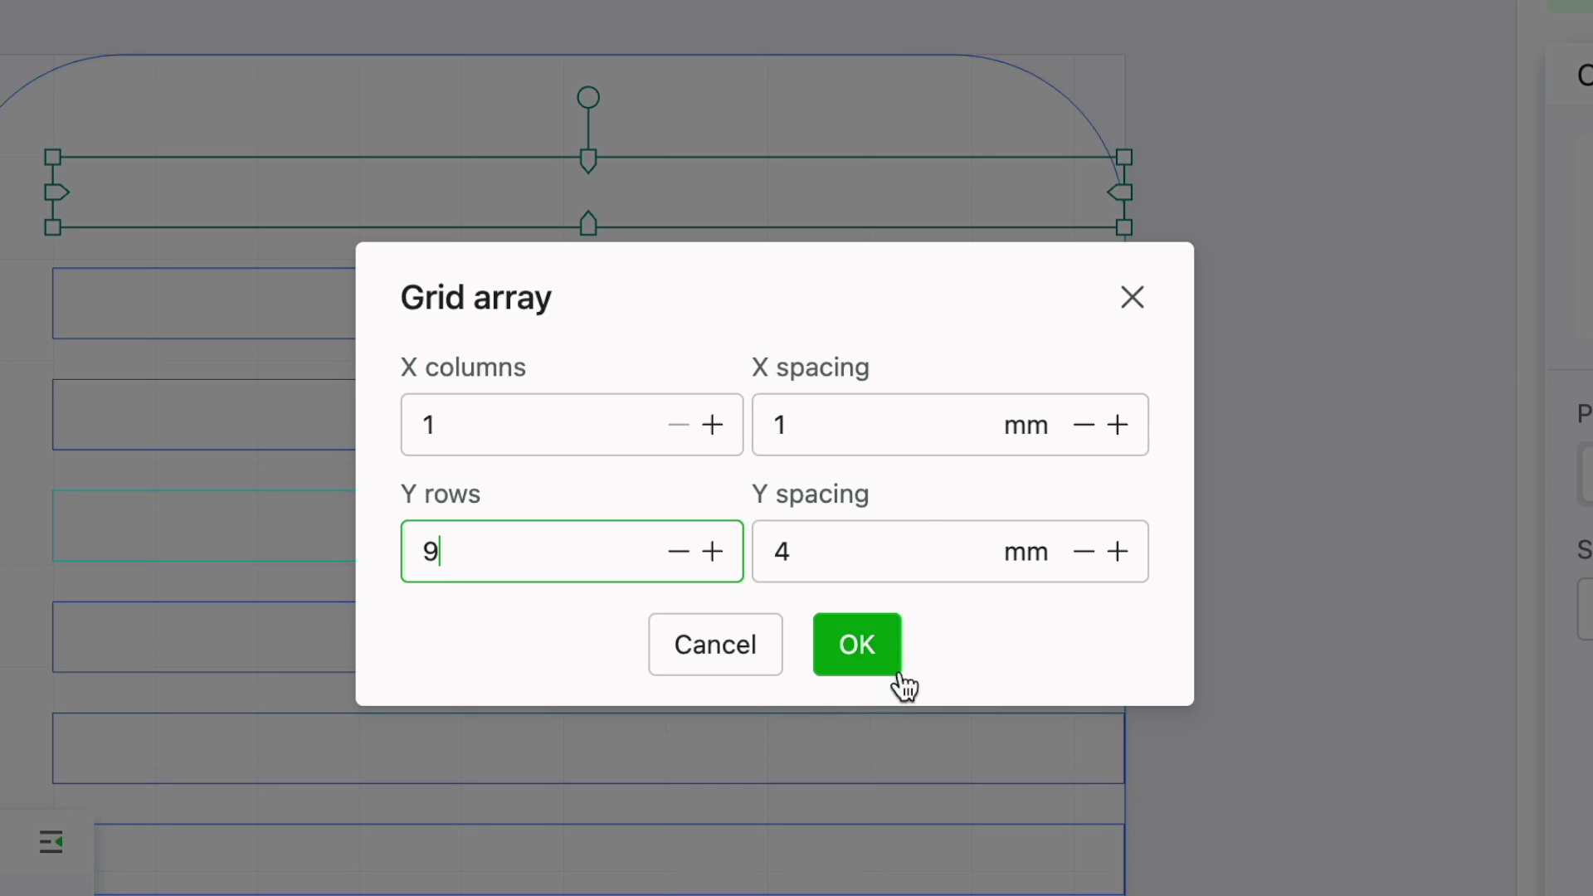
left_click(869, 664)
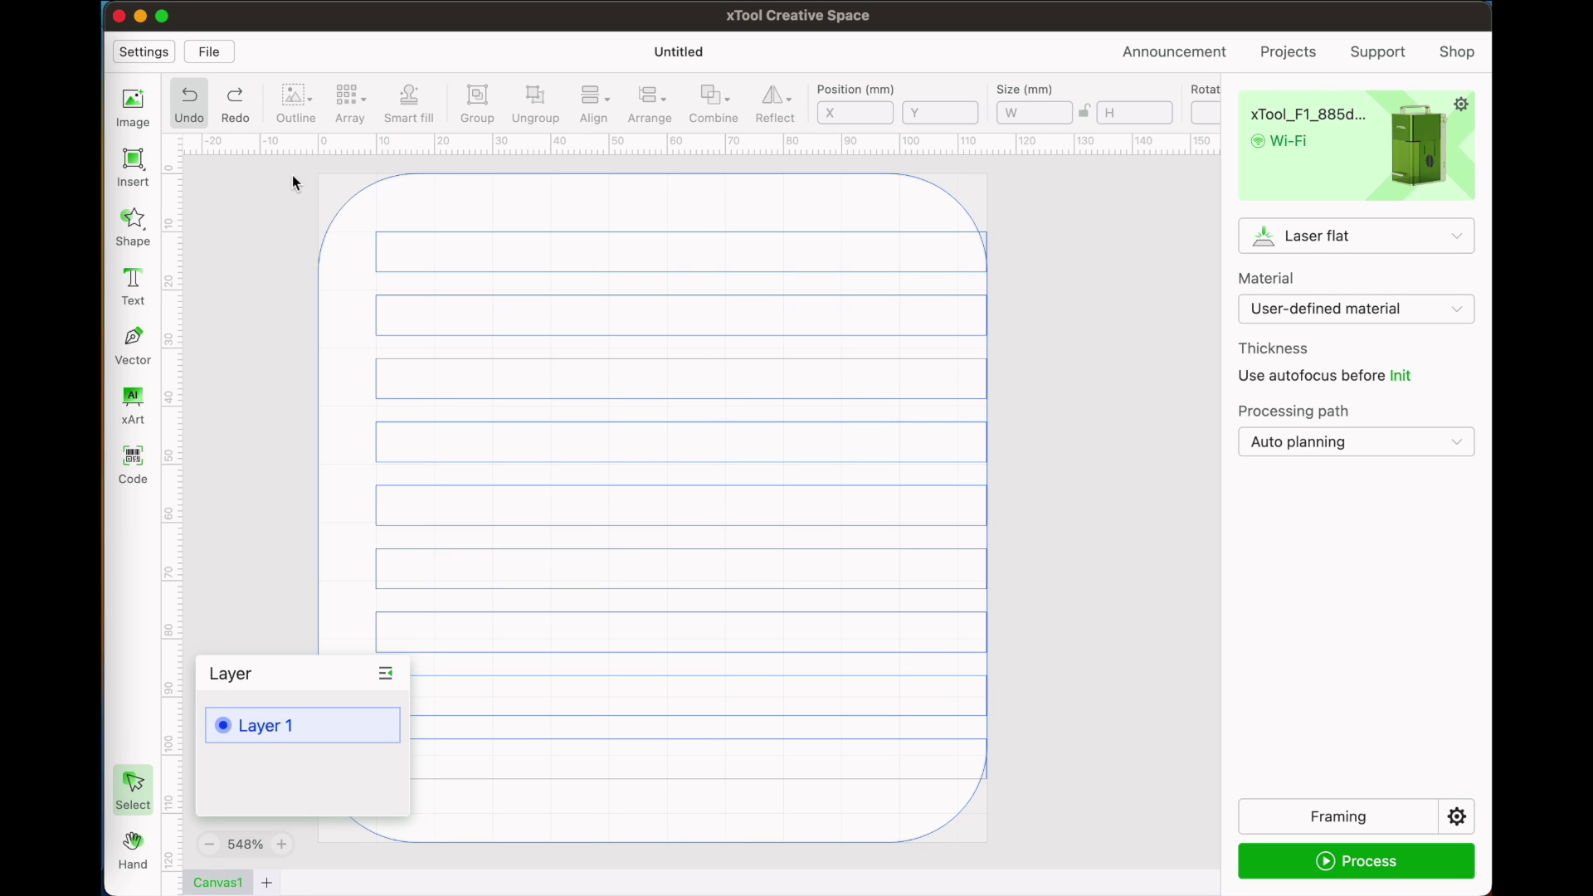
Try to subtract the nine rectangles from the rounded square with the Subtract operation.
left_click_drag(292, 176, 1022, 892)
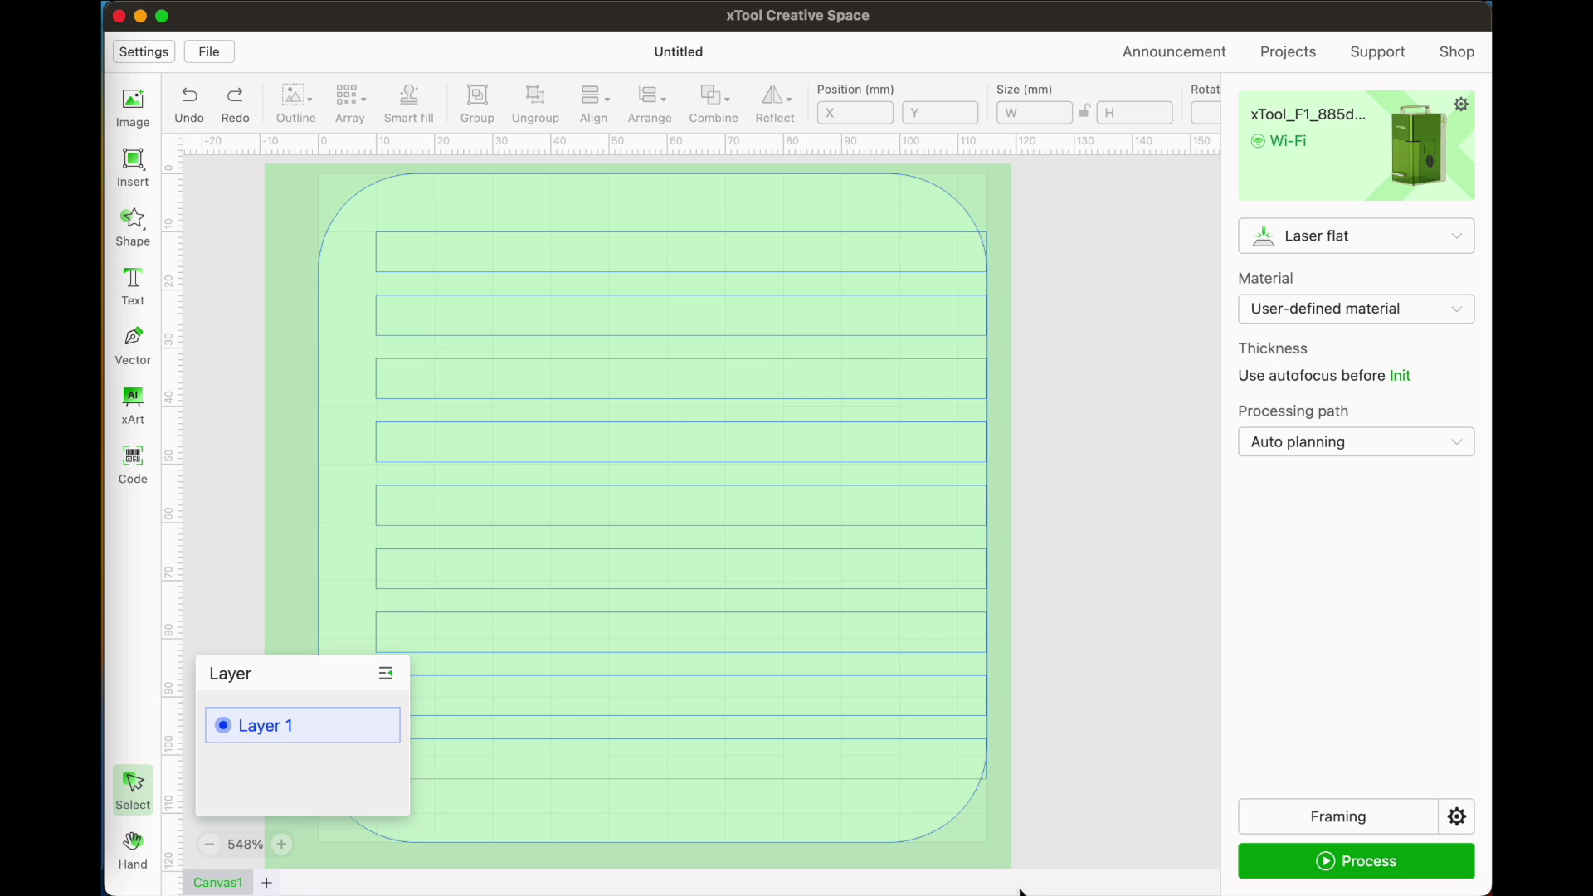
left_click_drag(1022, 891, 1047, 883)
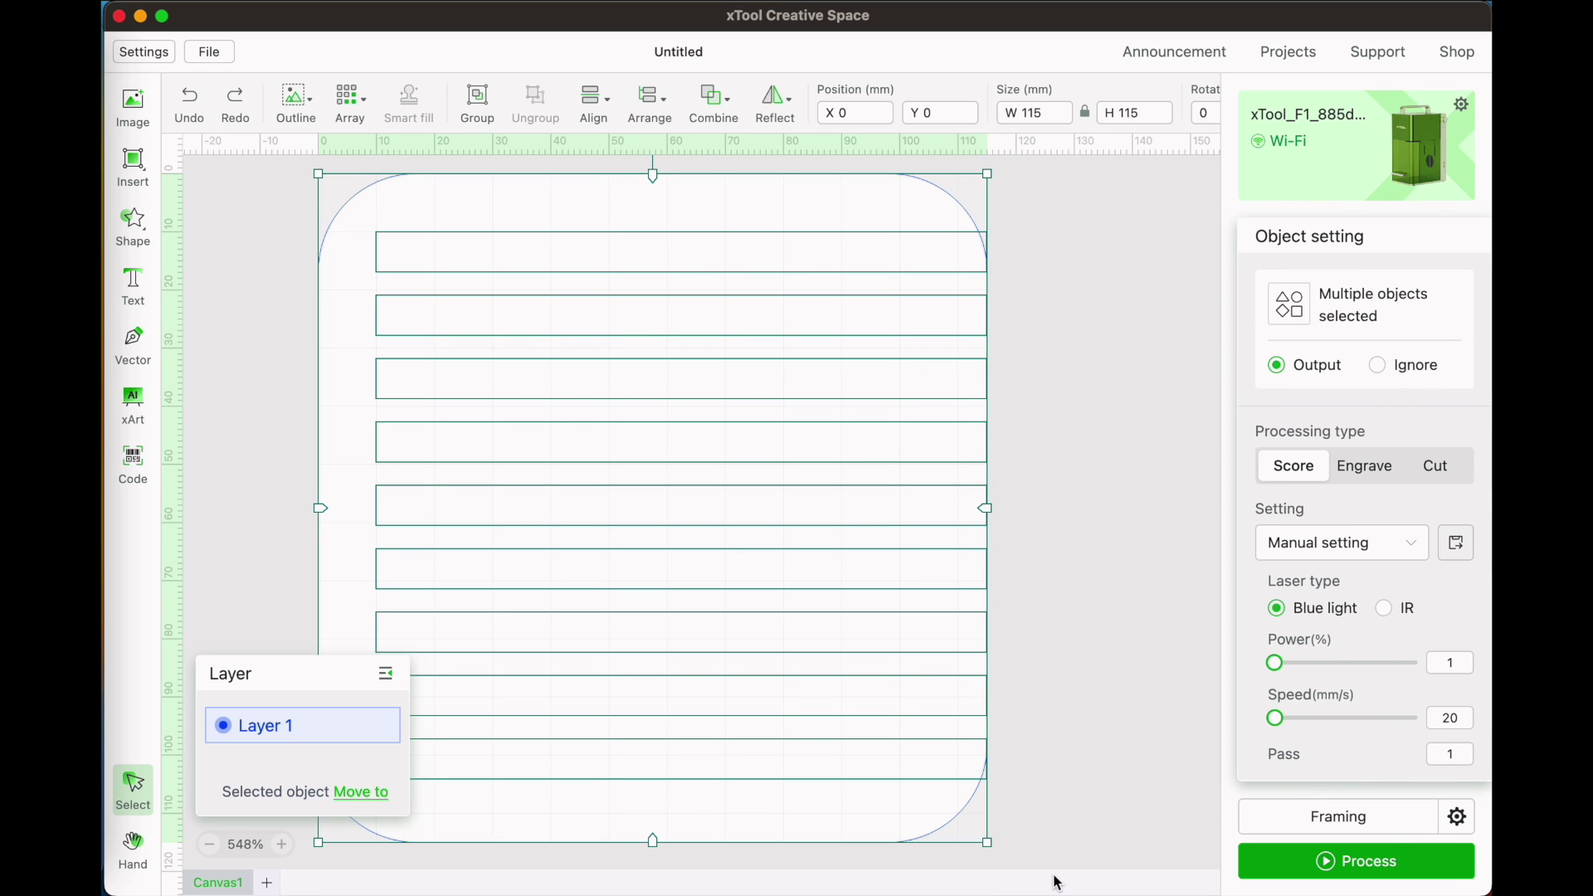
left_click(713, 98)
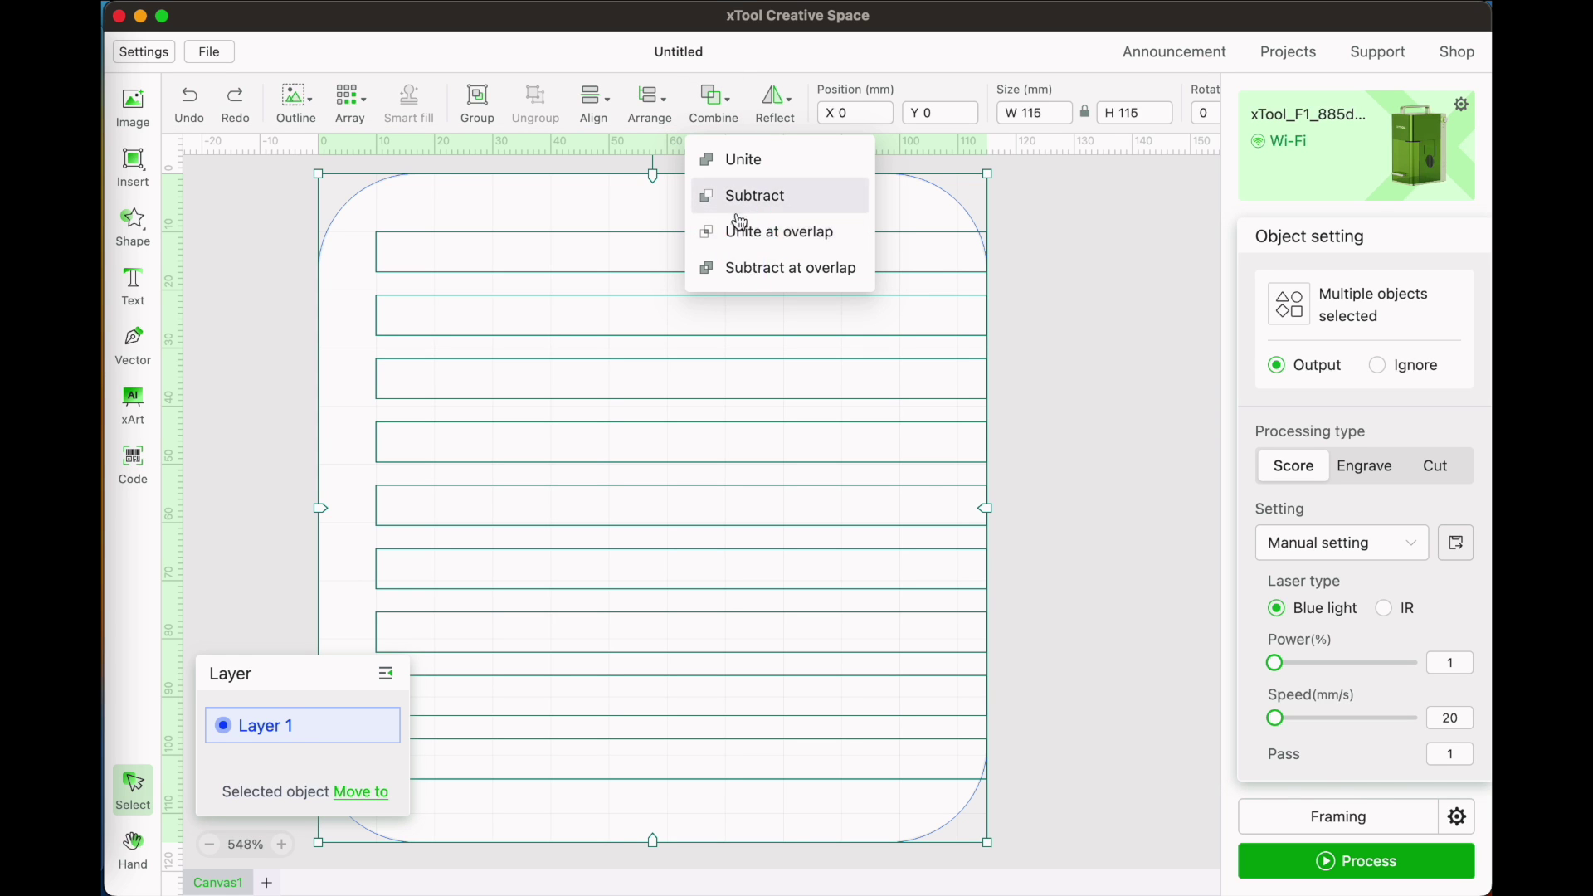
left_click(741, 199)
Select the rounded square together with all the rectangles and set their processing type to Cut.
left_click_drag(256, 169, 1073, 867)
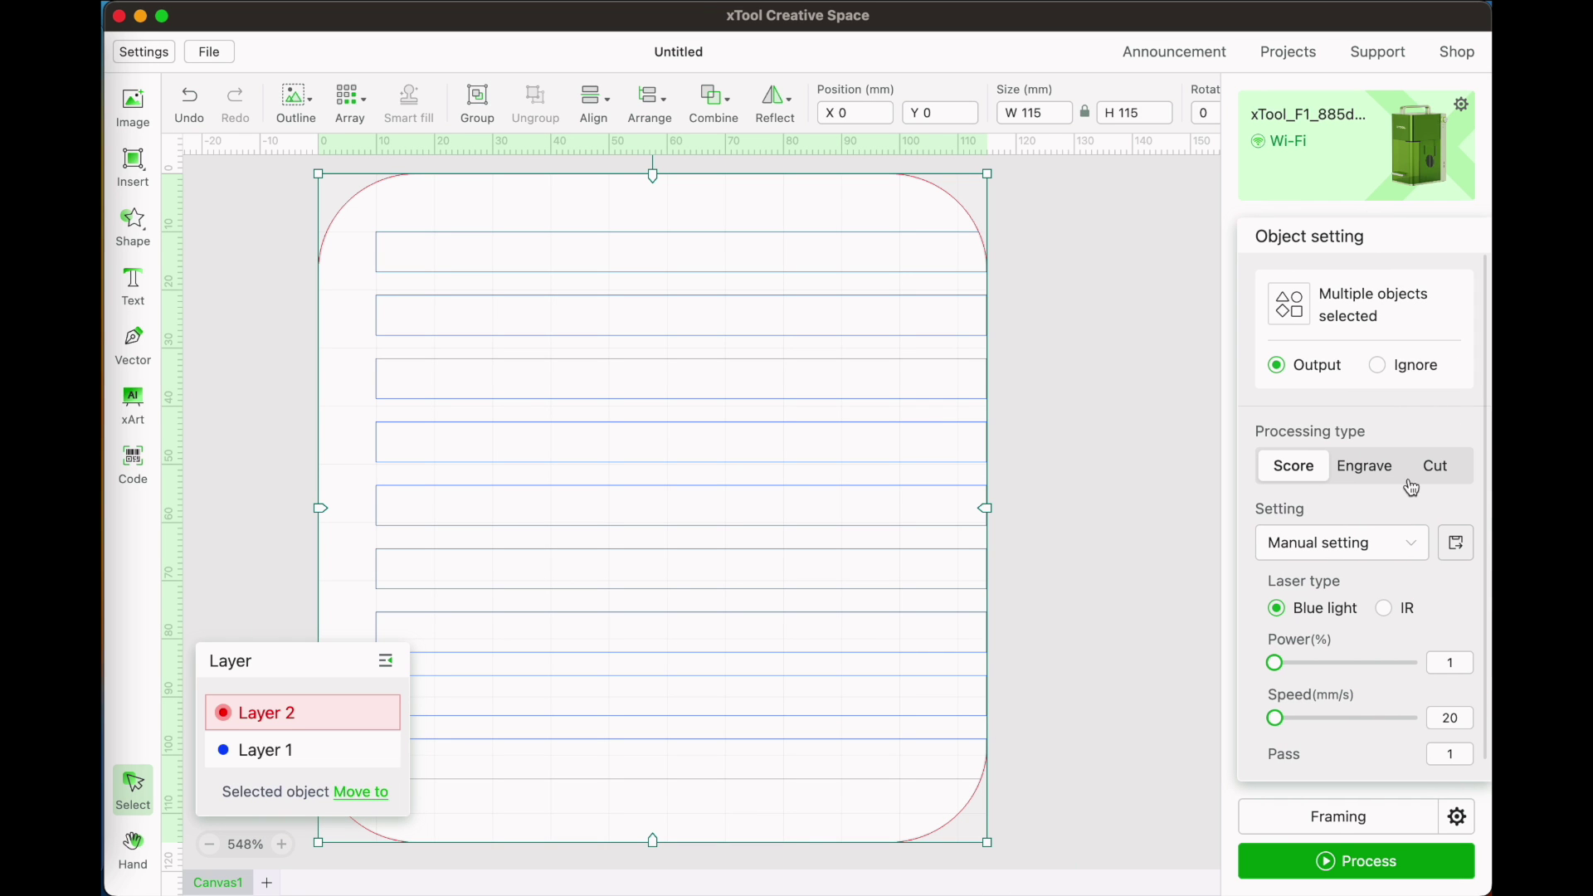
left_click(1435, 465)
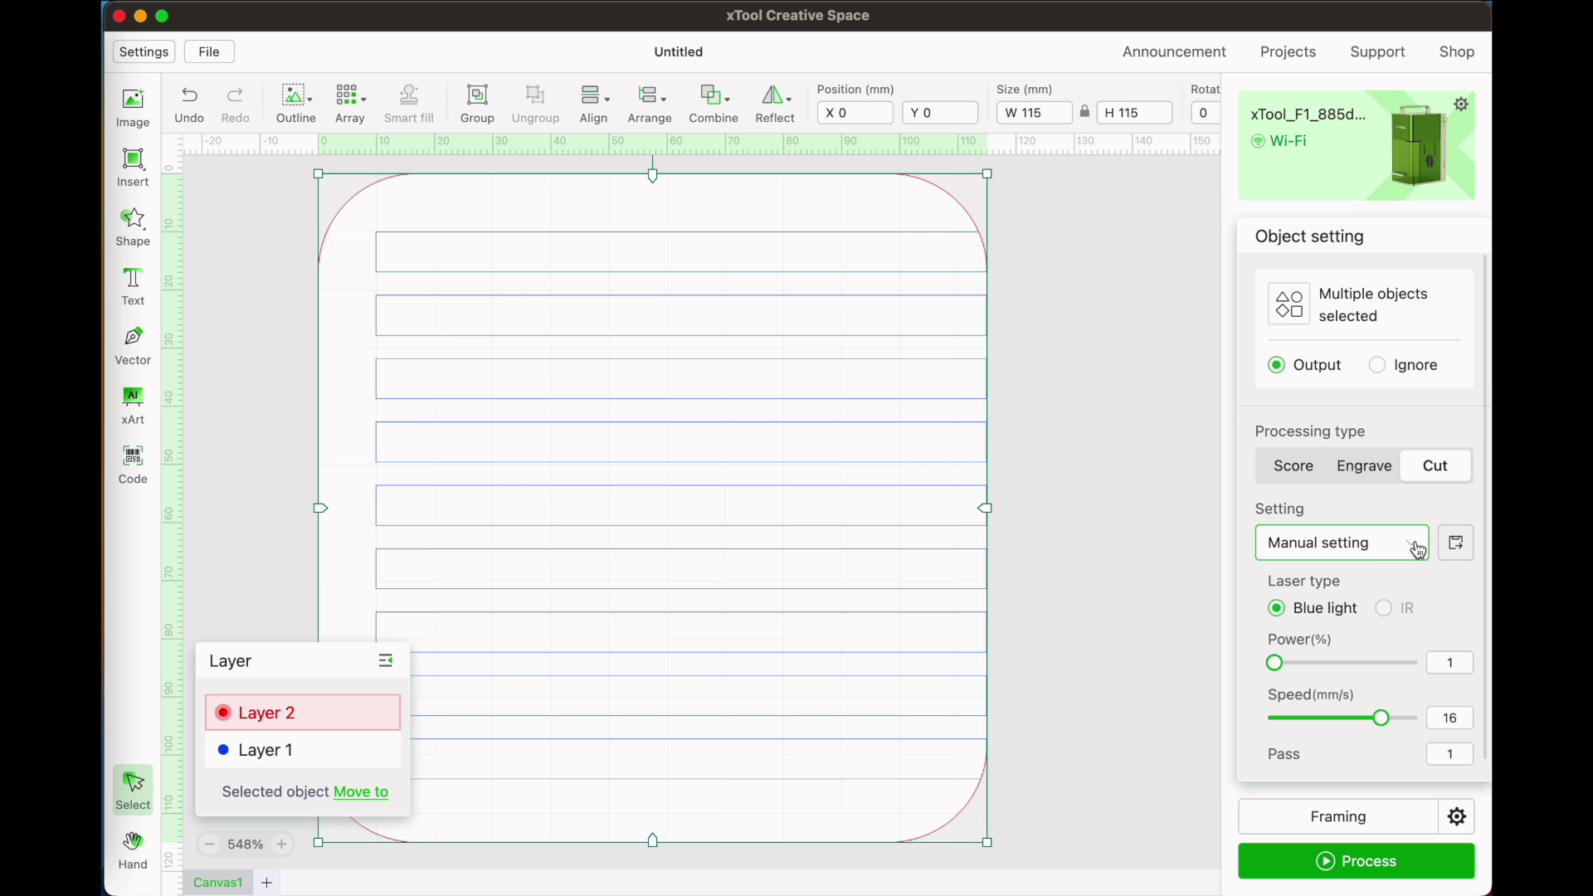
left_click(1138, 529)
left_click(133, 224)
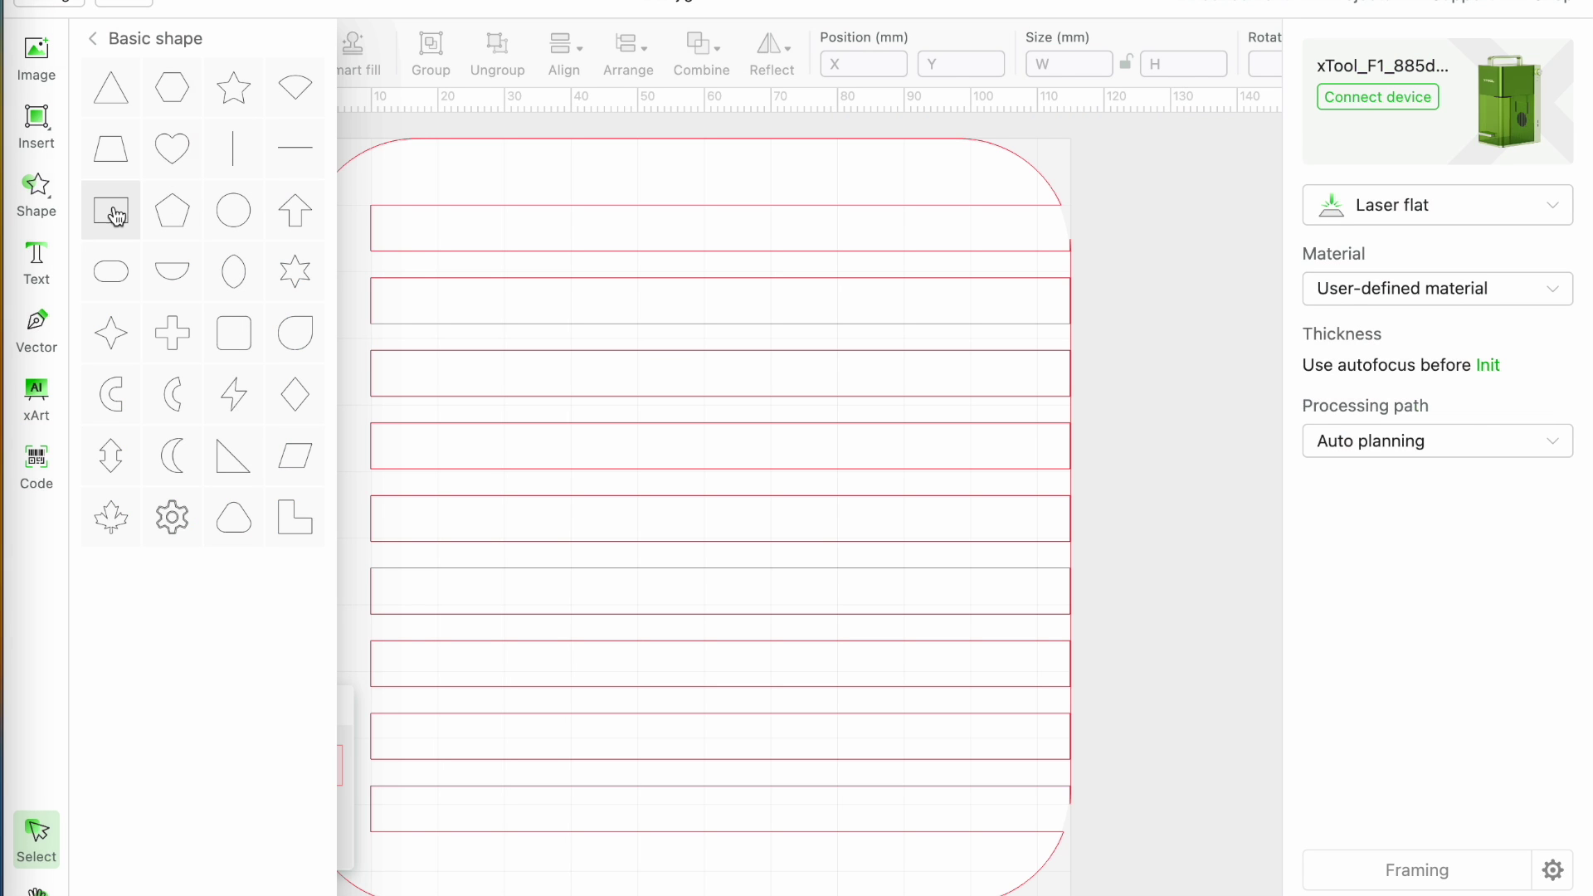
left_click(114, 213)
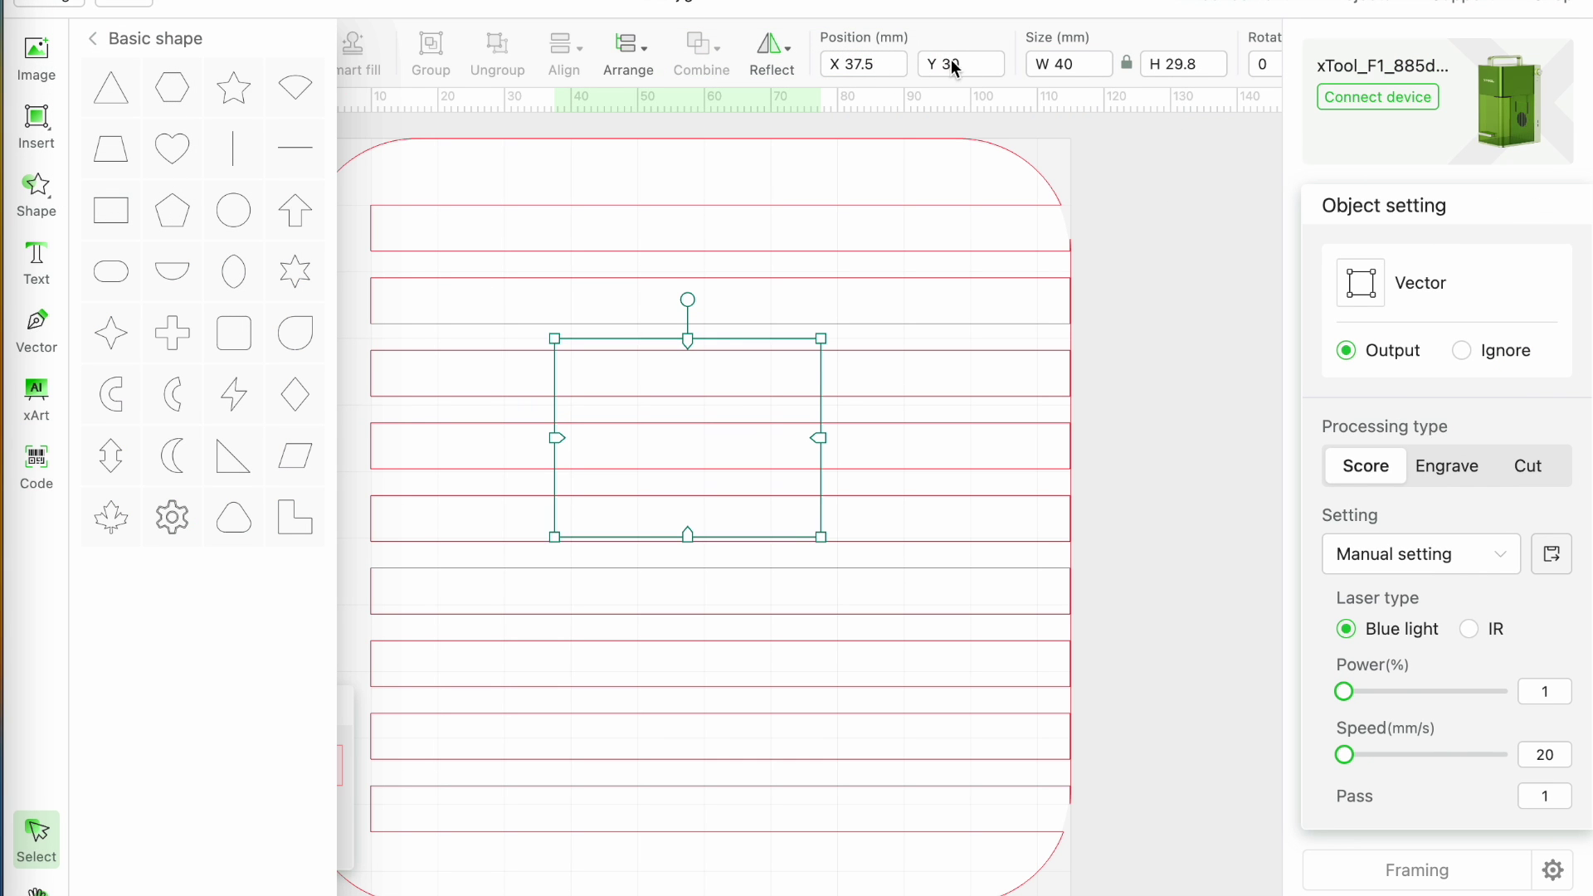
left_click(1185, 233)
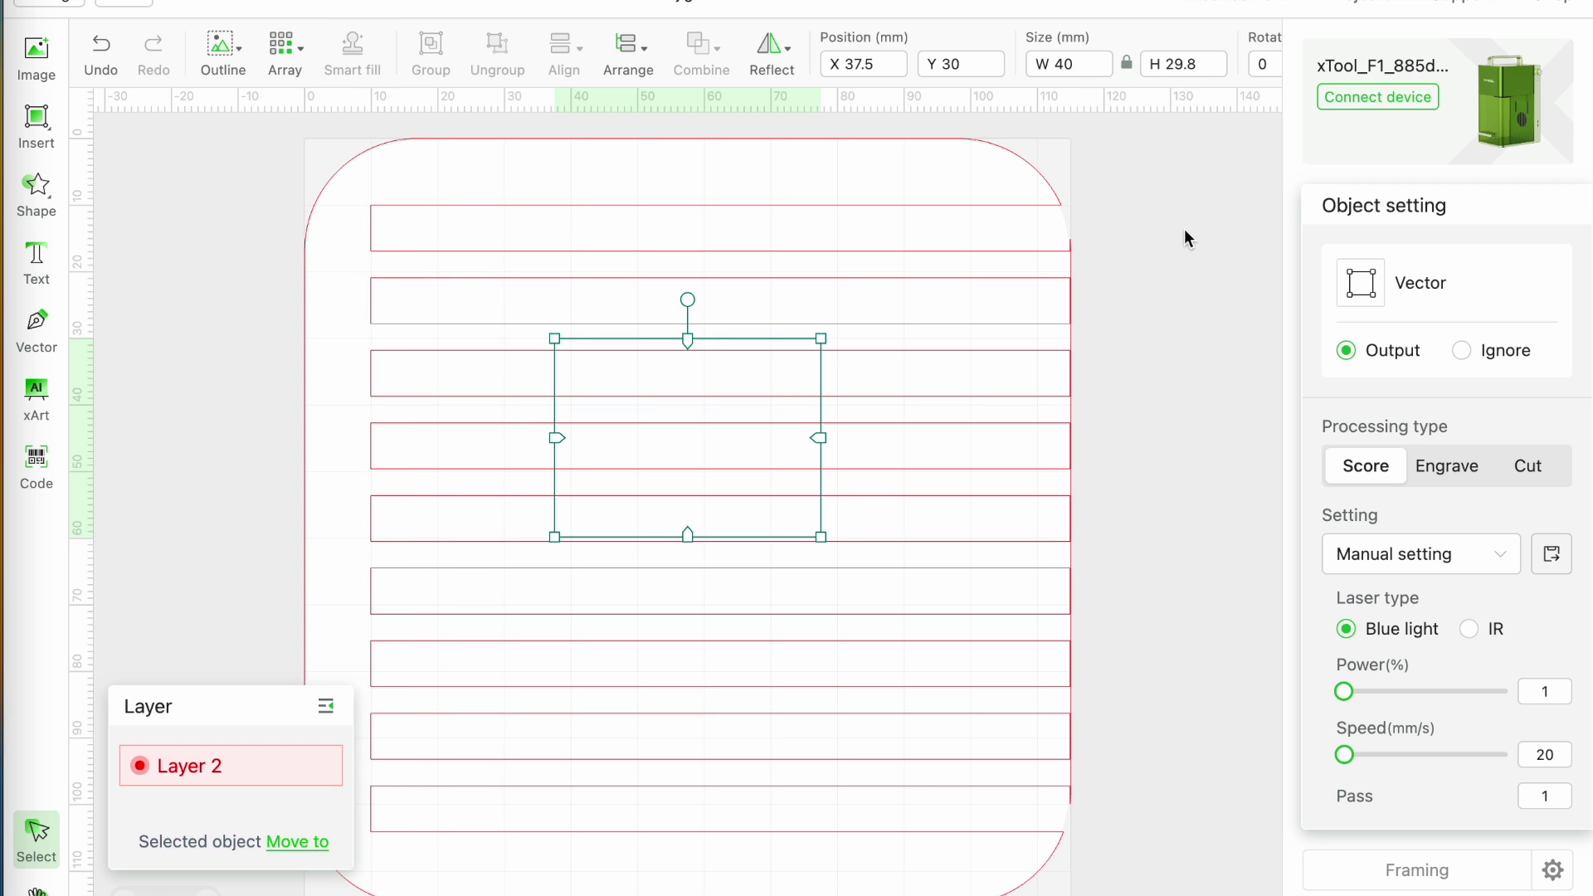
left_click_drag(1214, 62, 1164, 63)
type("6")
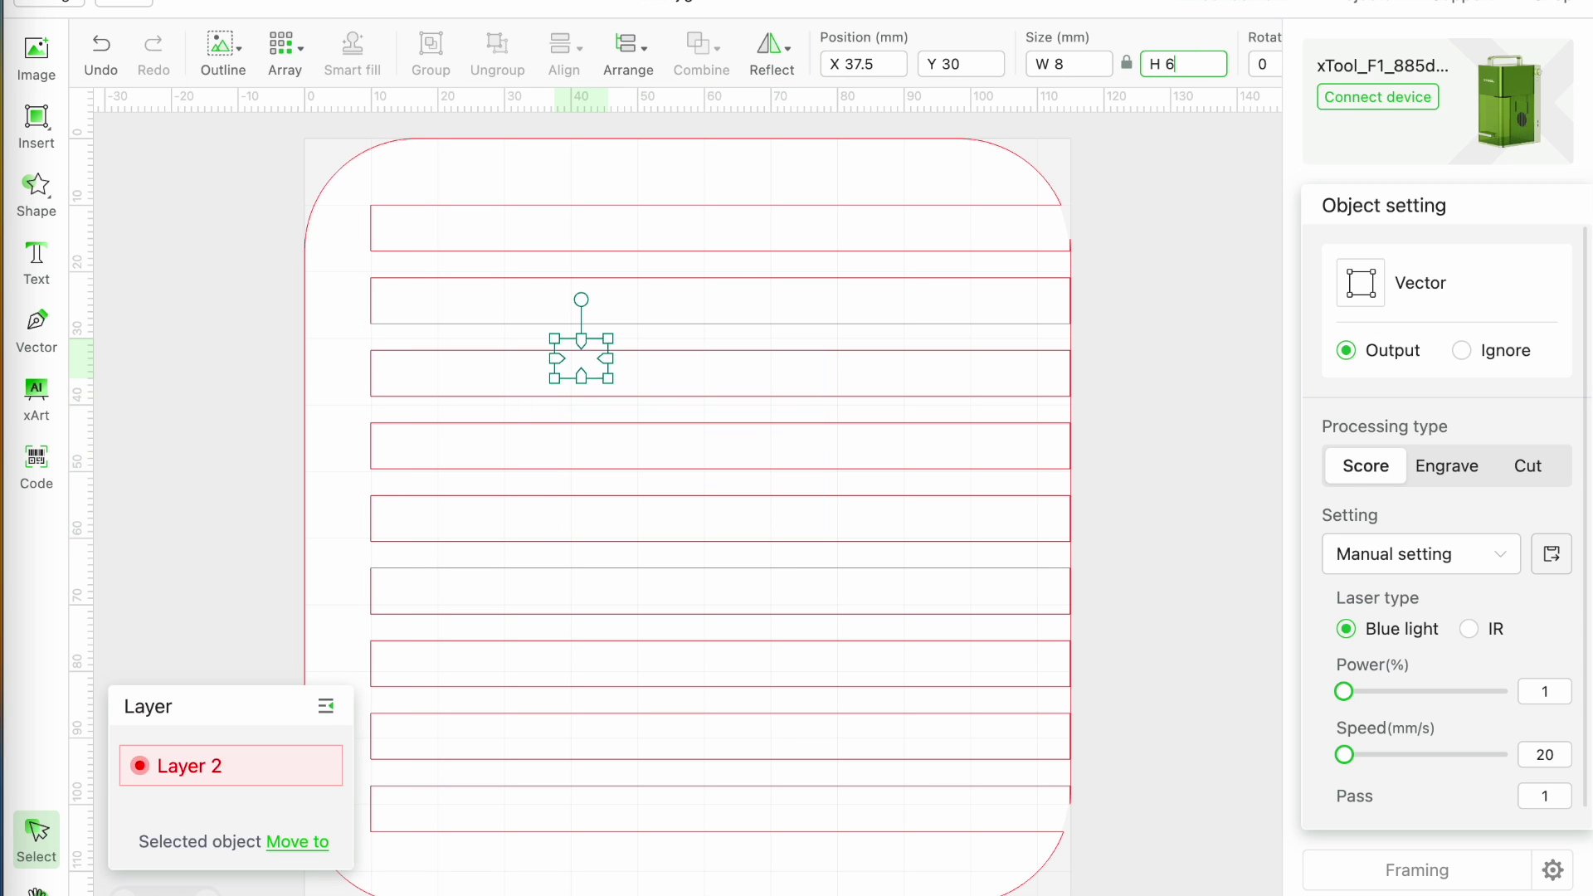
type(".9")
left_click(1062, 64)
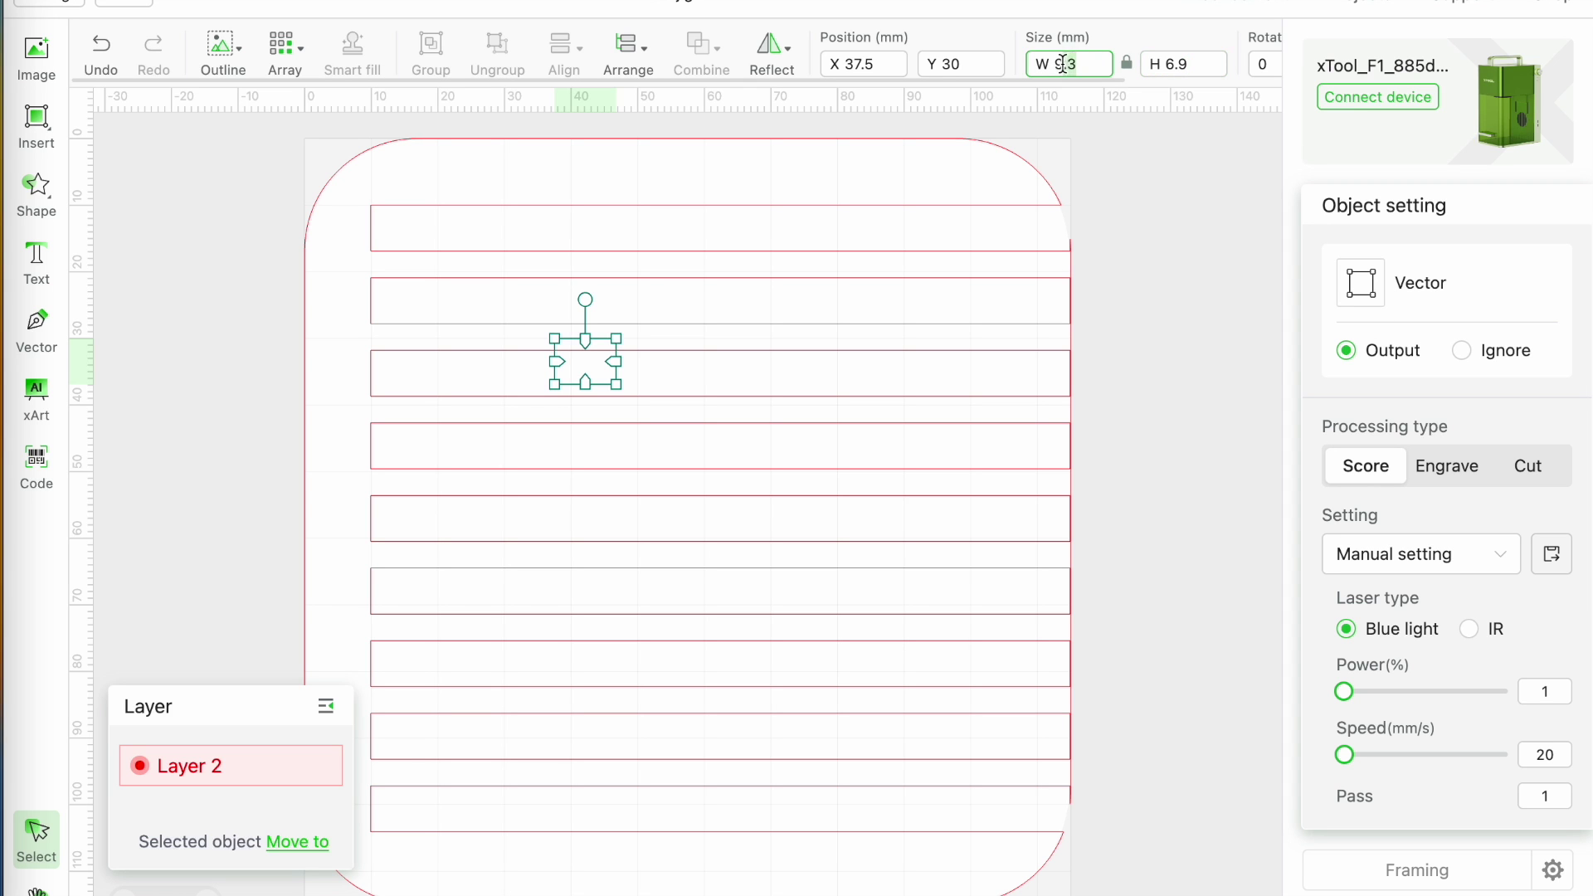
type("60")
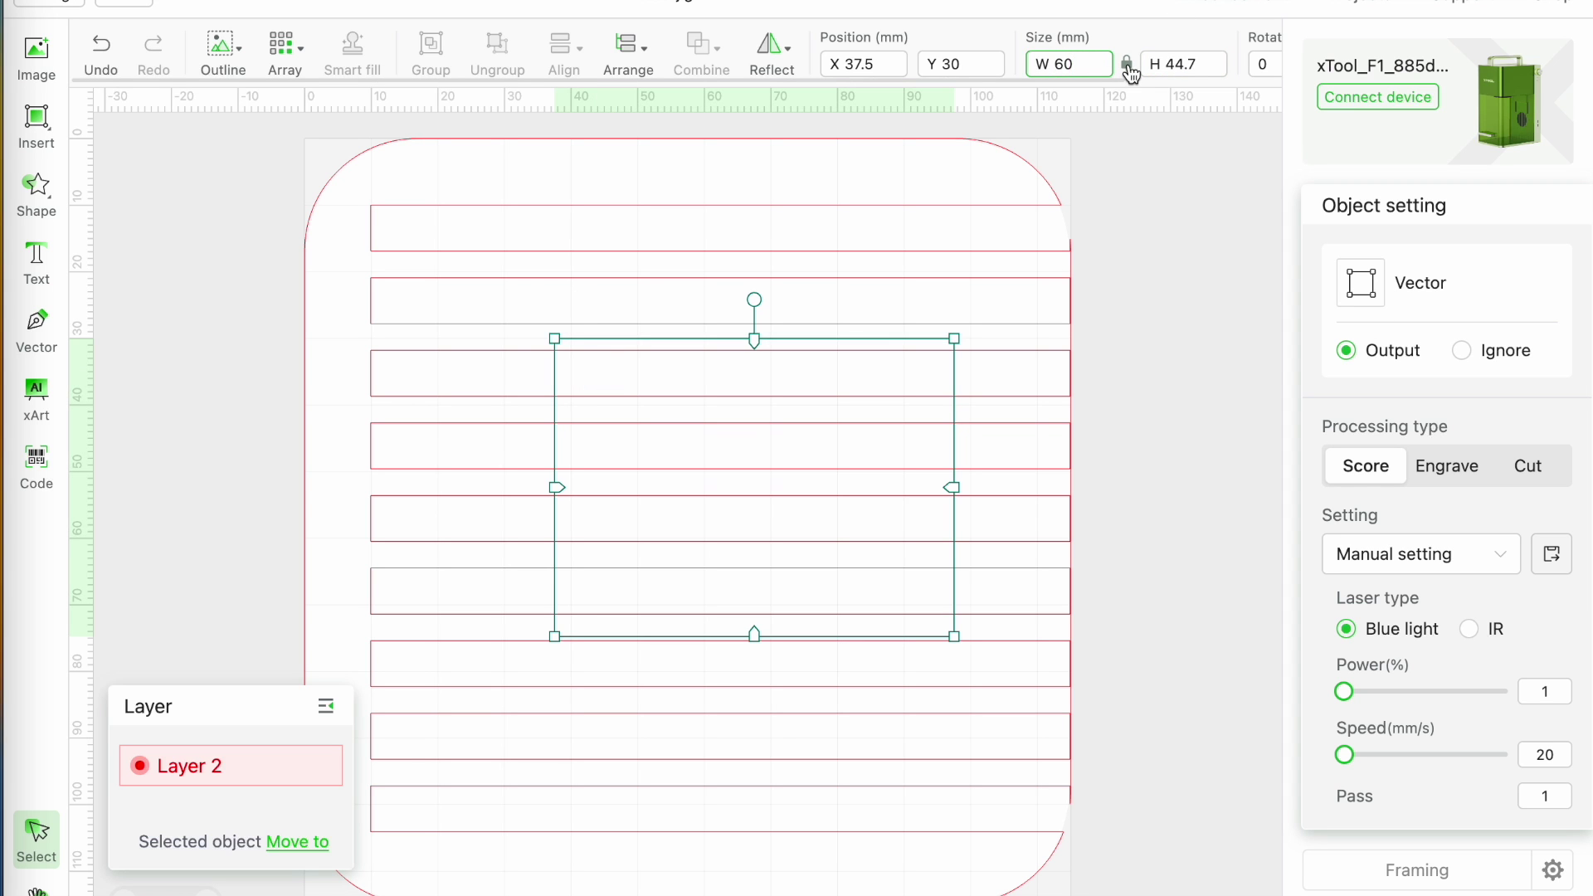
left_click(971, 381)
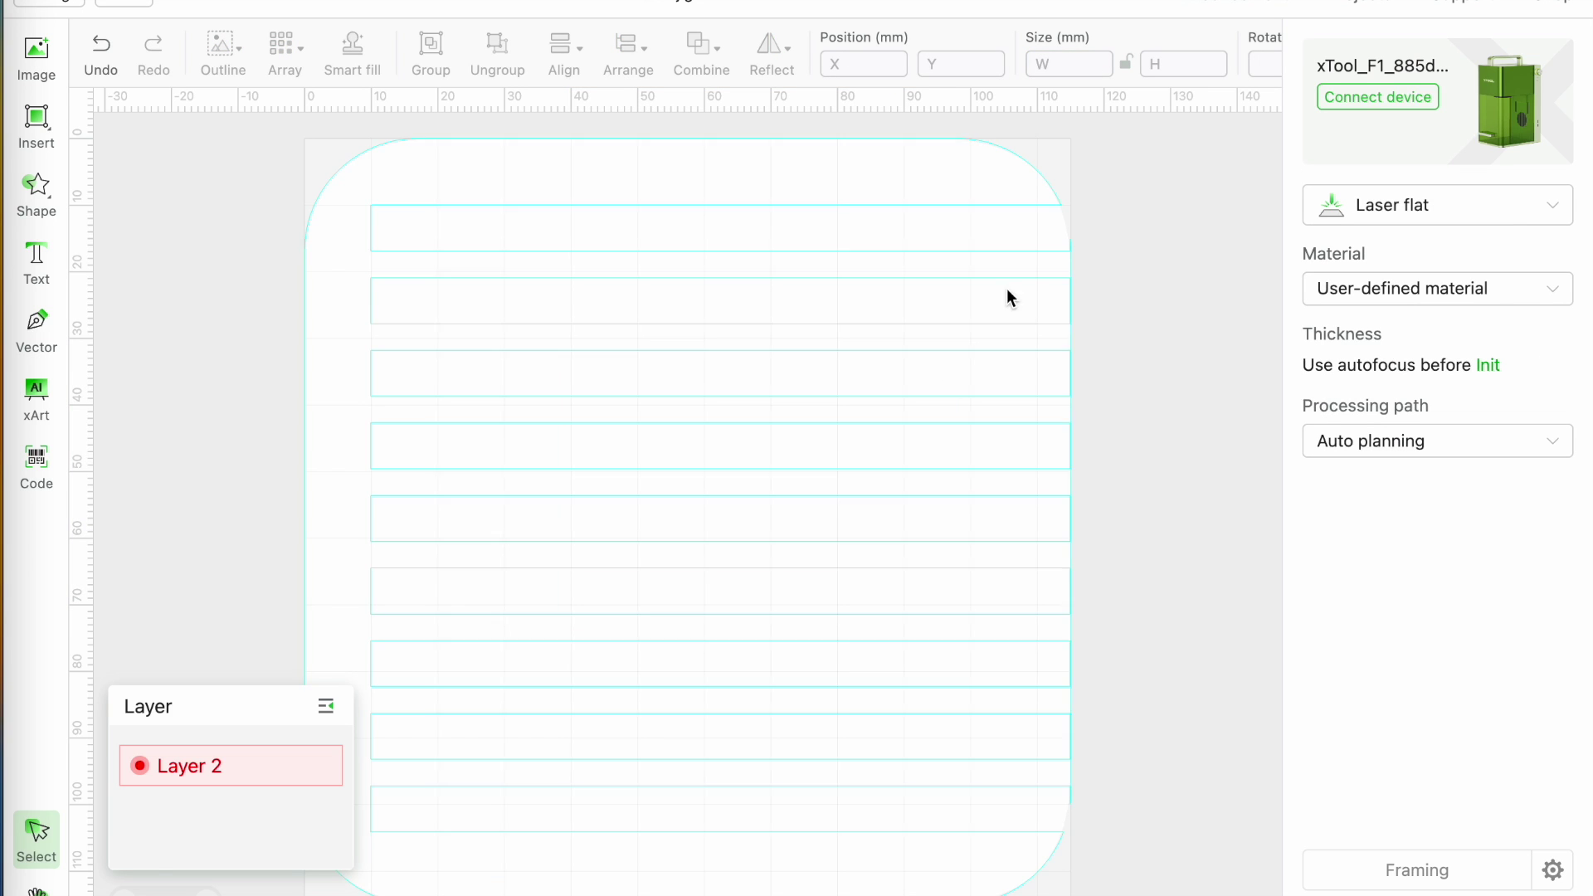
Draw a rectangle about 62 mm wide and 6.7 mm high over the top slot.
mouse_move(58, 95)
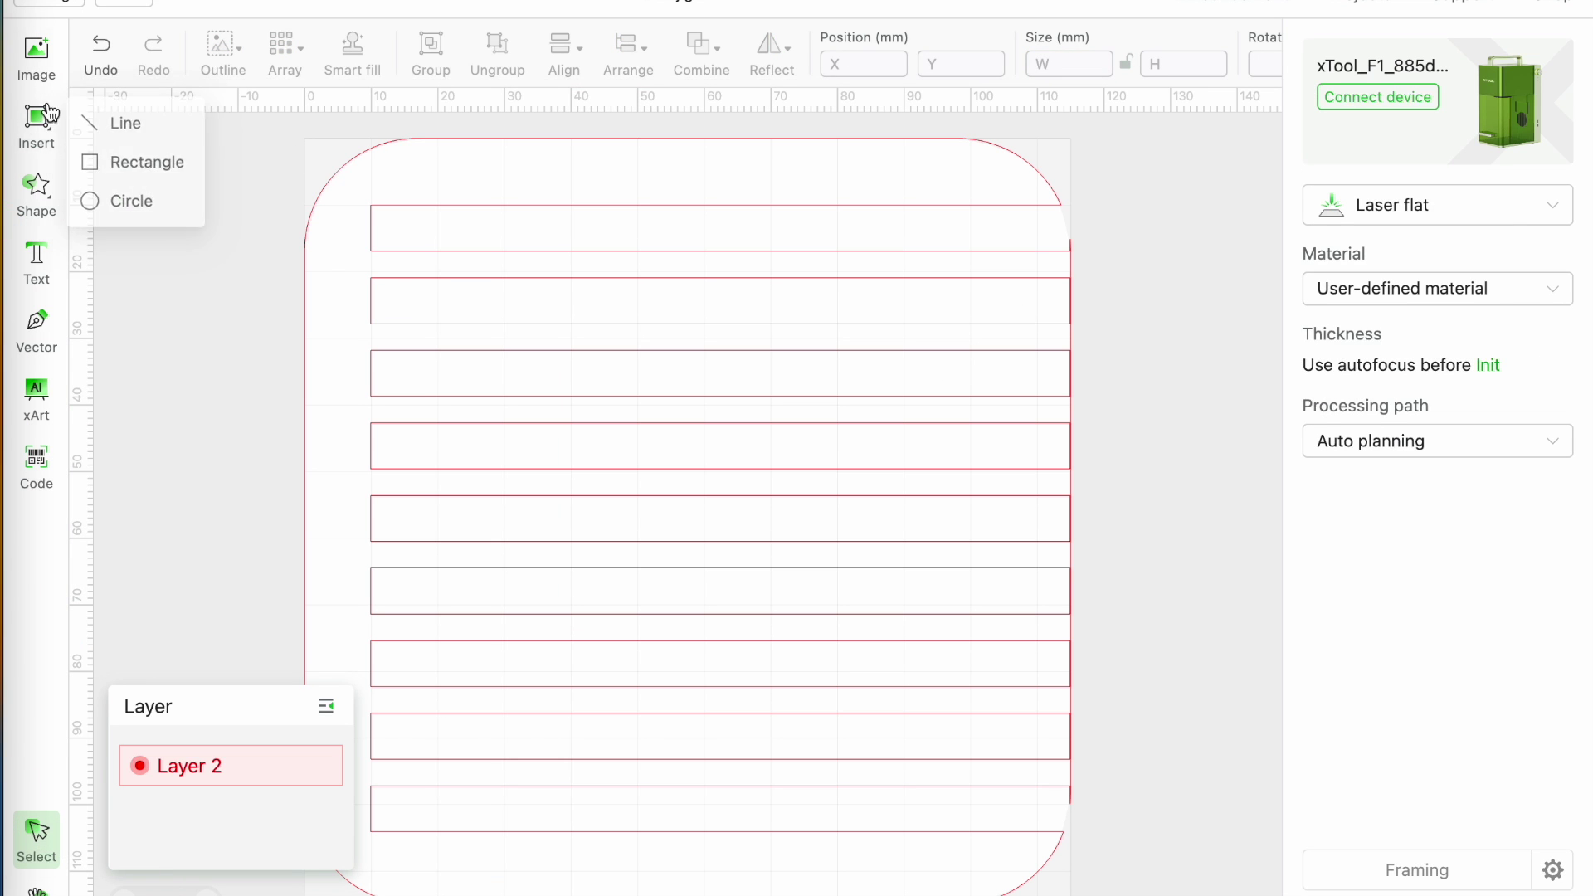
left_click(101, 166)
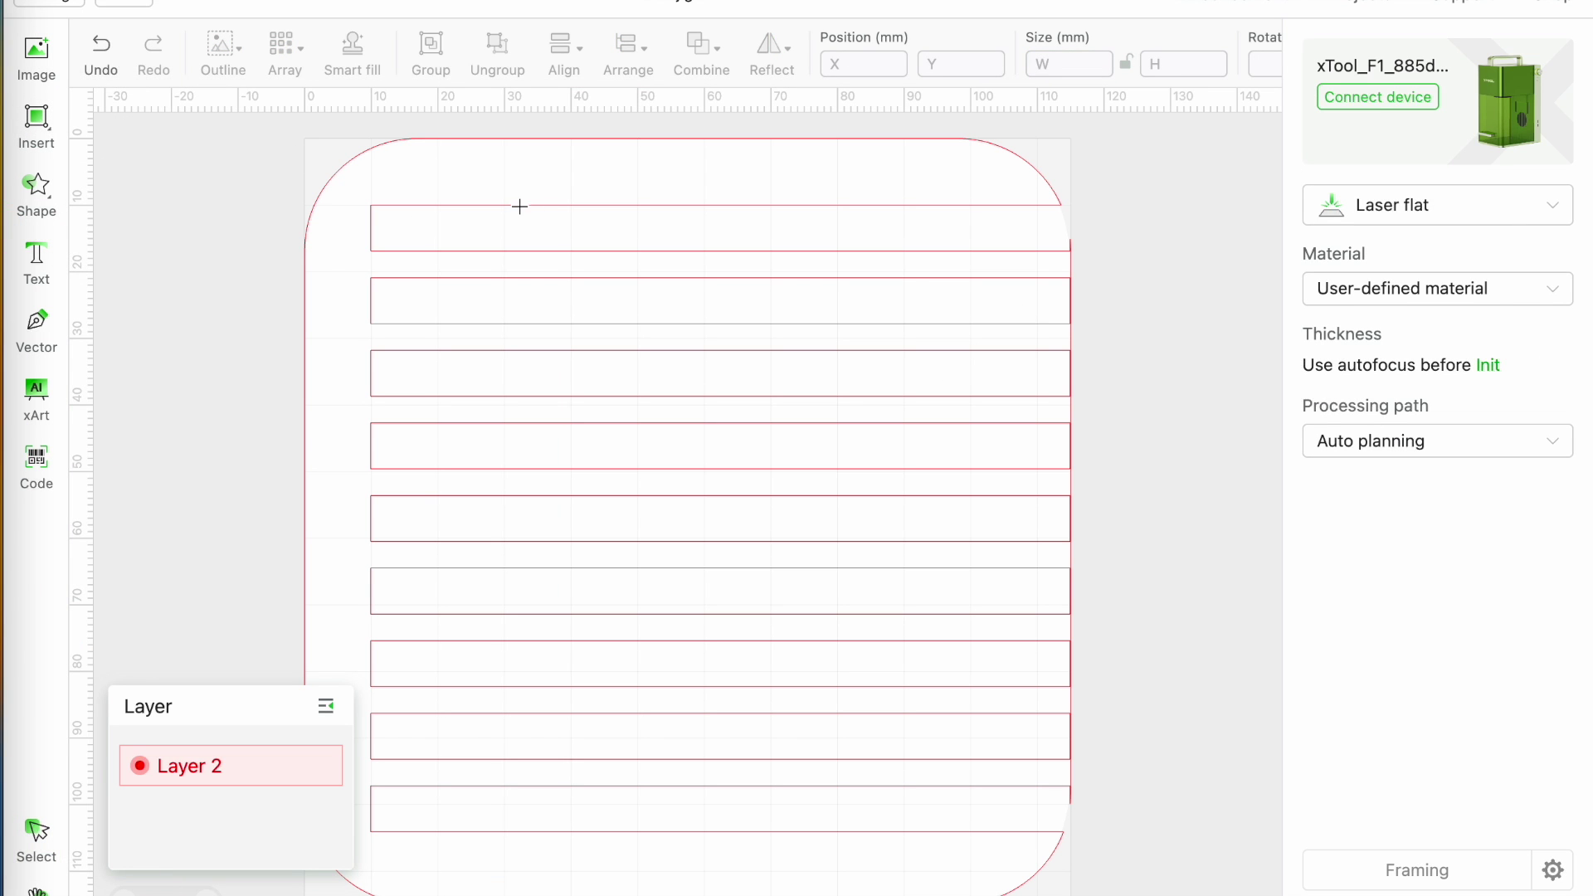
left_click_drag(542, 237, 951, 250)
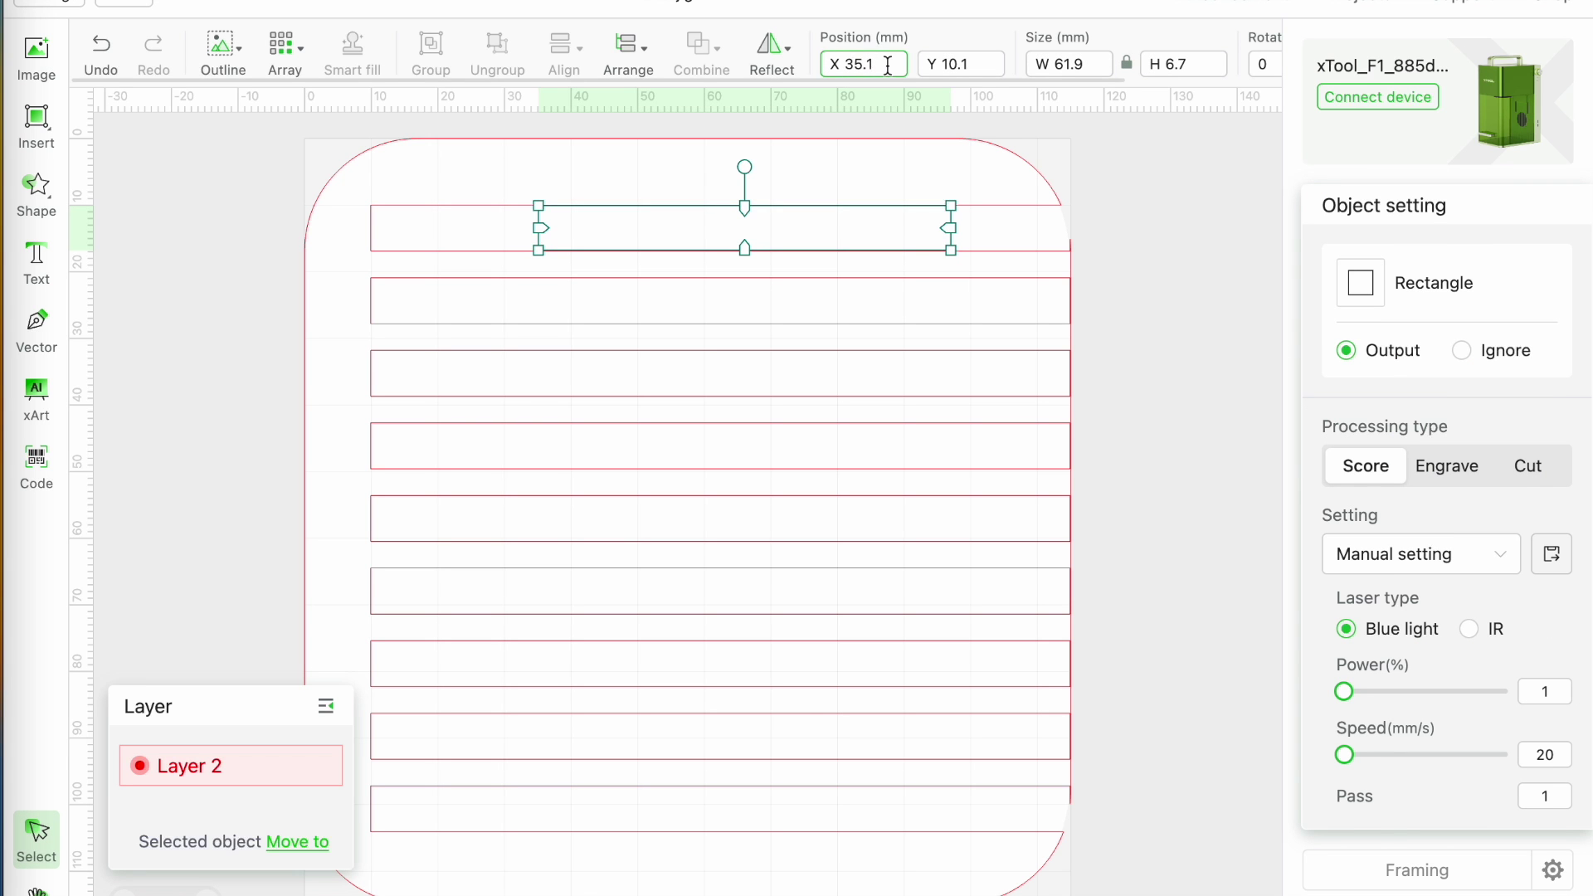
Enter a width of 60 mm and a height of 6.9 mm for the new rectangle with its proportions locked.
double_click(1070, 64)
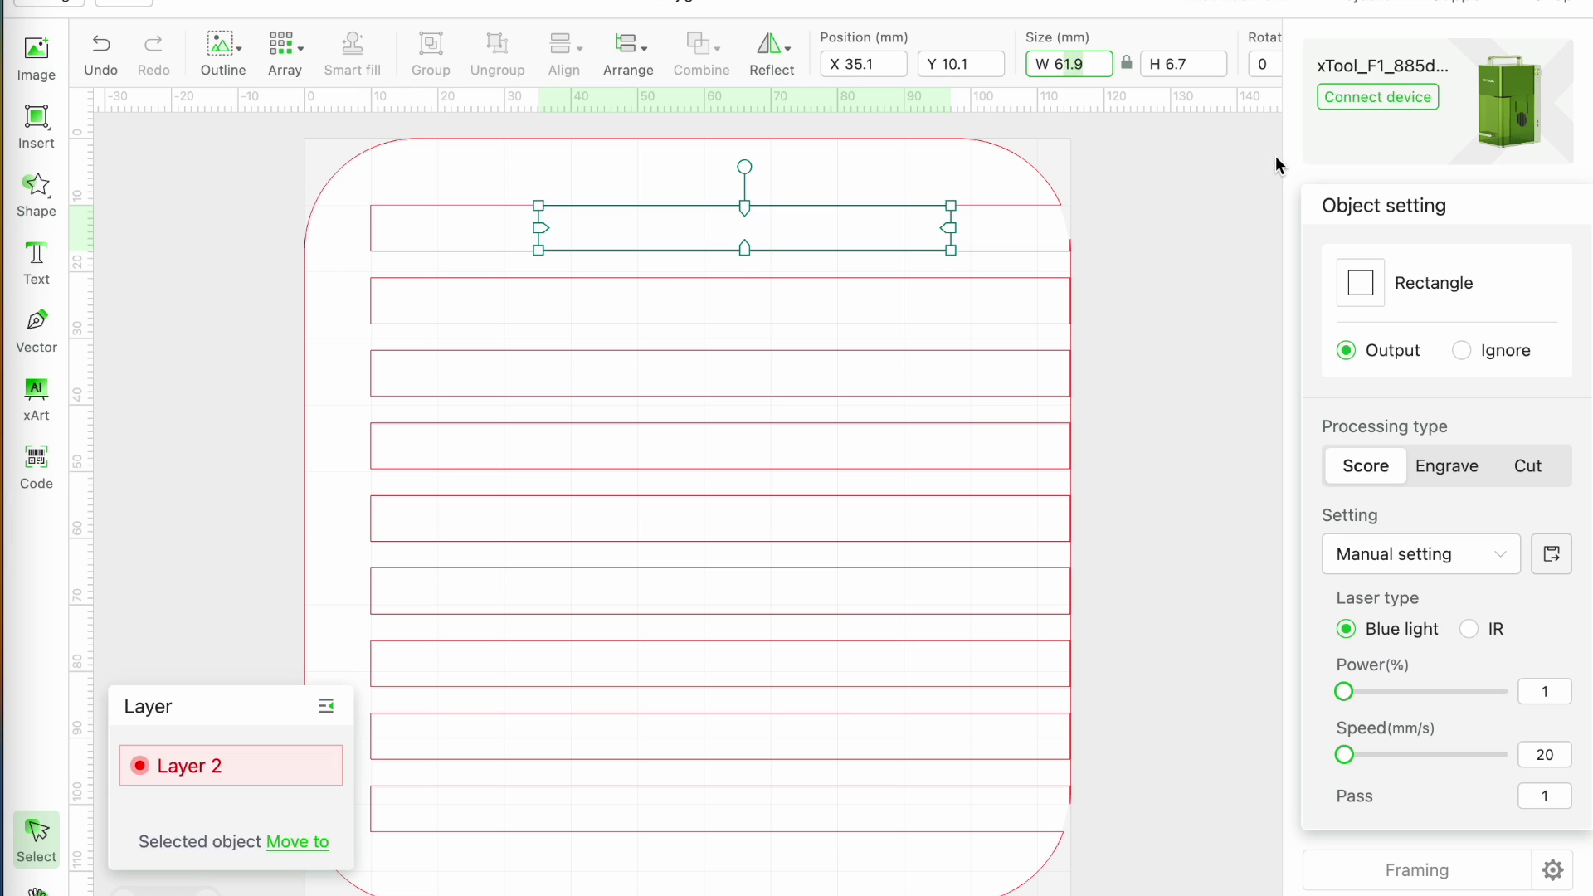
type("60")
key("Tab")
type("6.9")
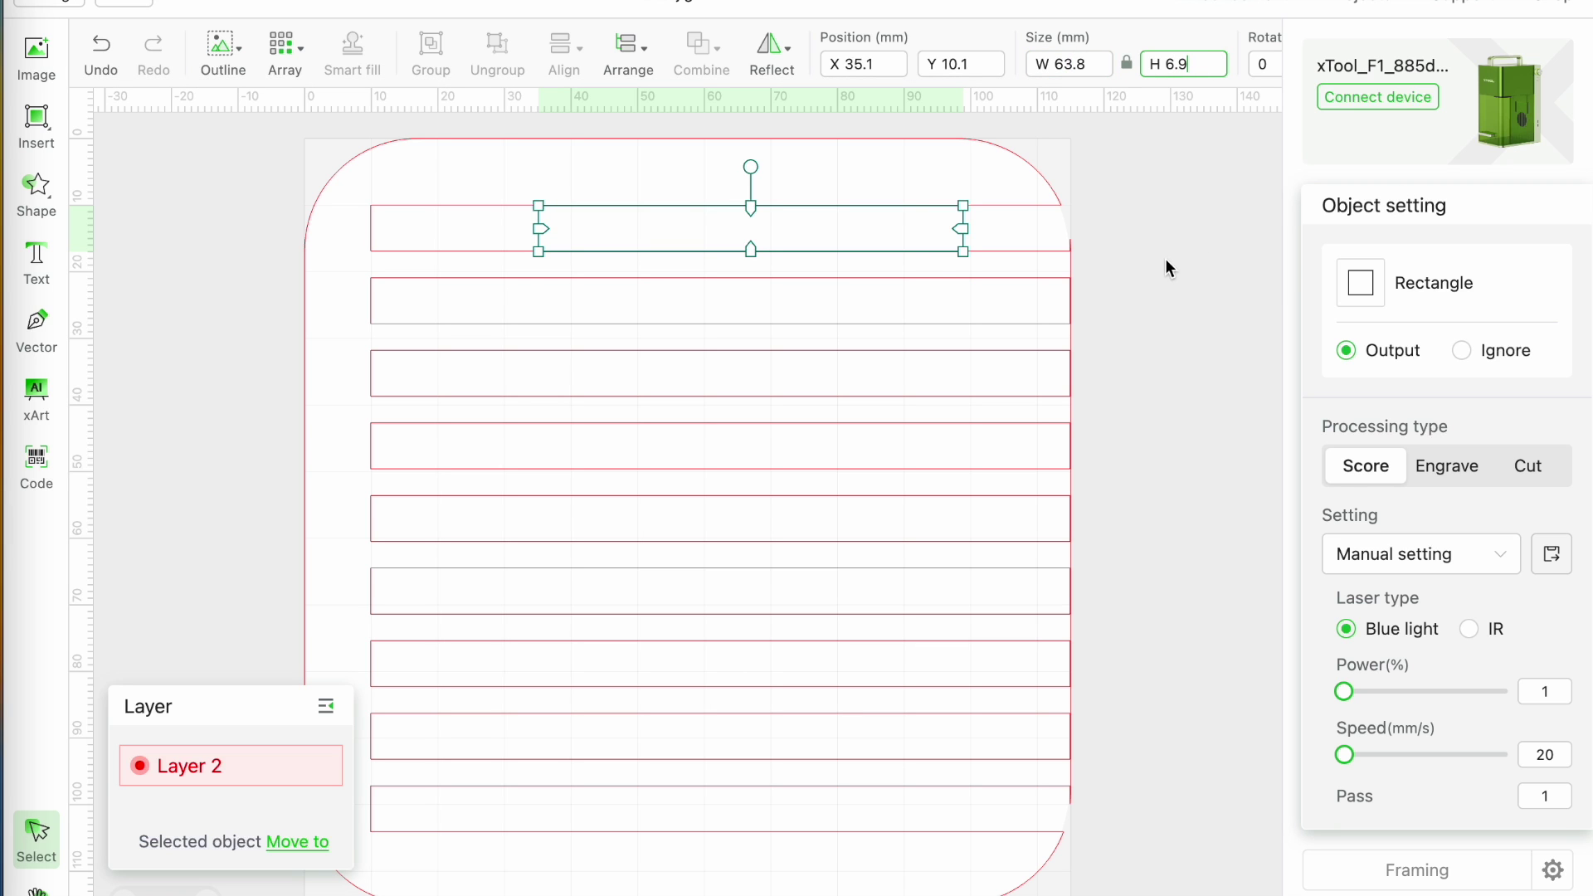
key("Tab")
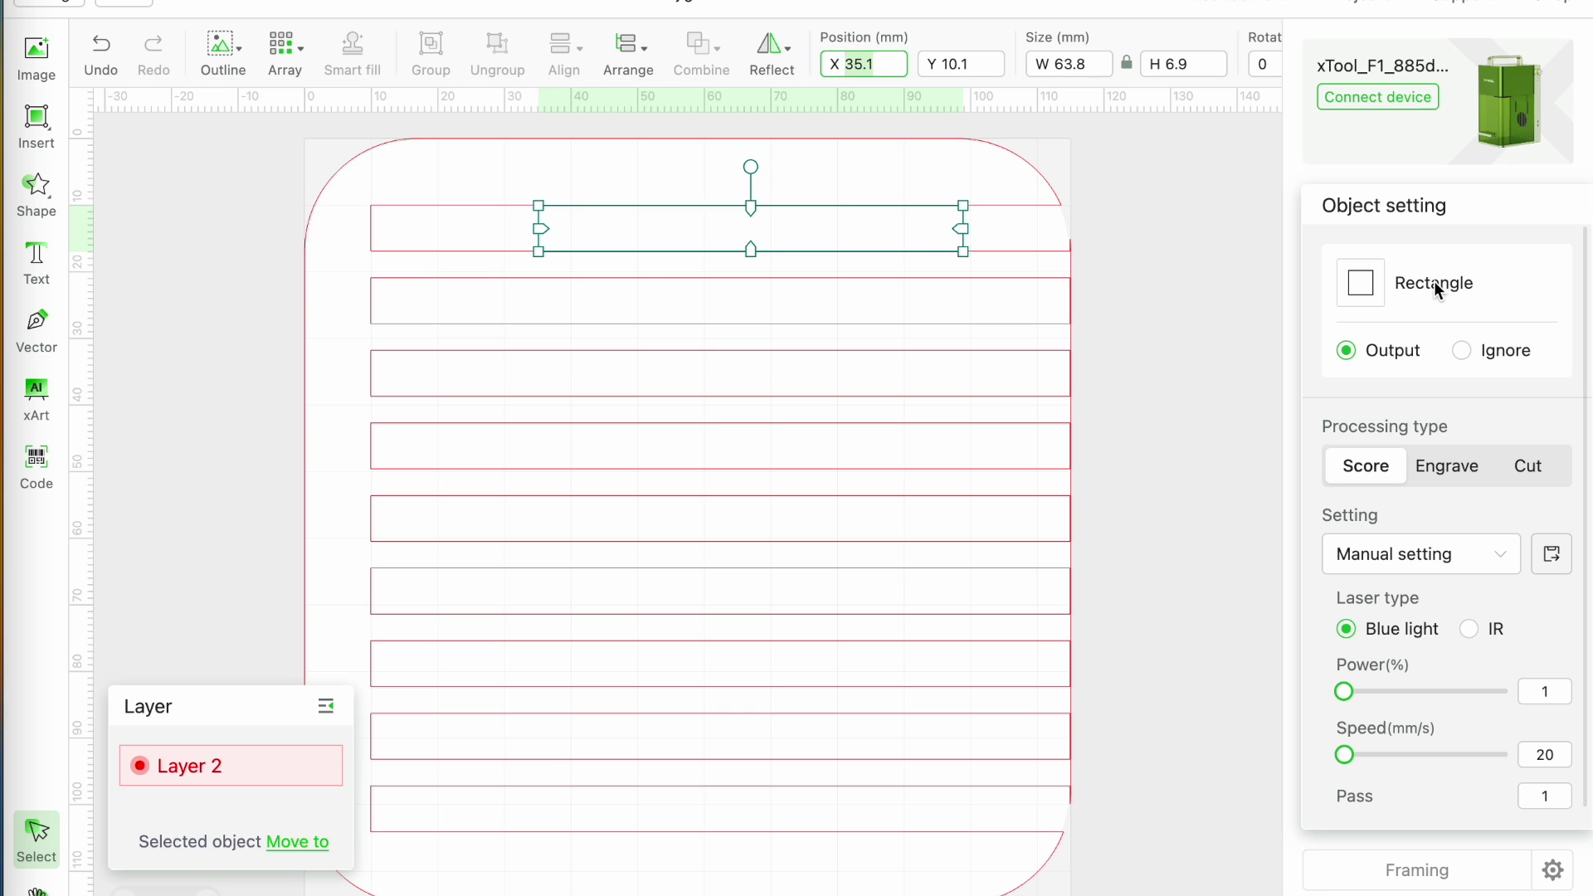
type("3")
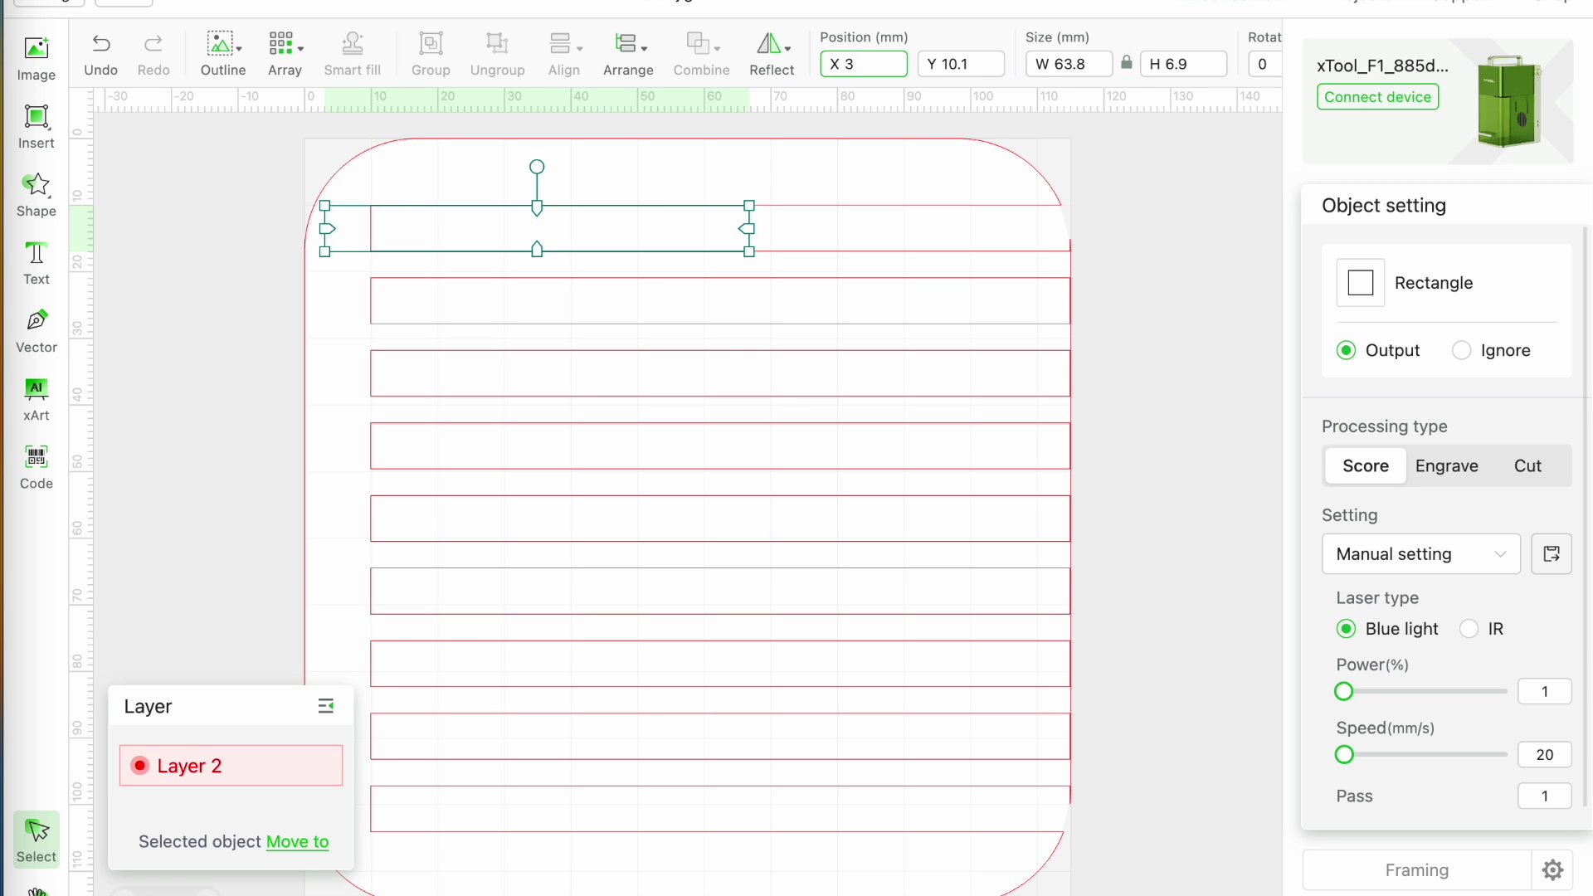
type("0")
left_click(1130, 350)
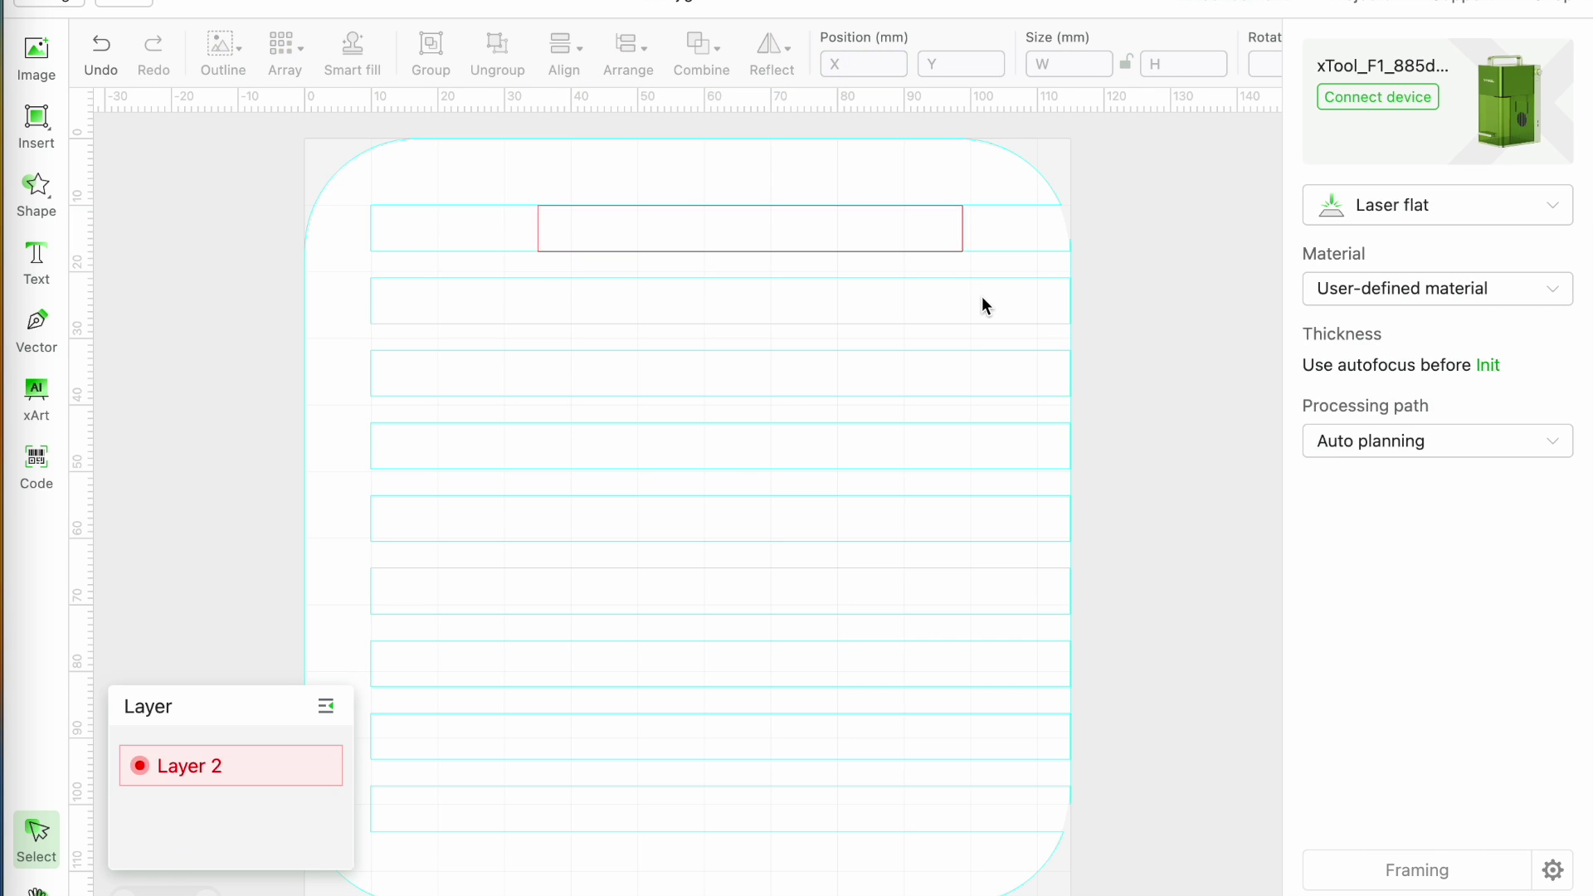
Set up a grid array of the new rectangle with 1 column and 9 rows, and open the Y spacing for editing.
left_click(960, 228)
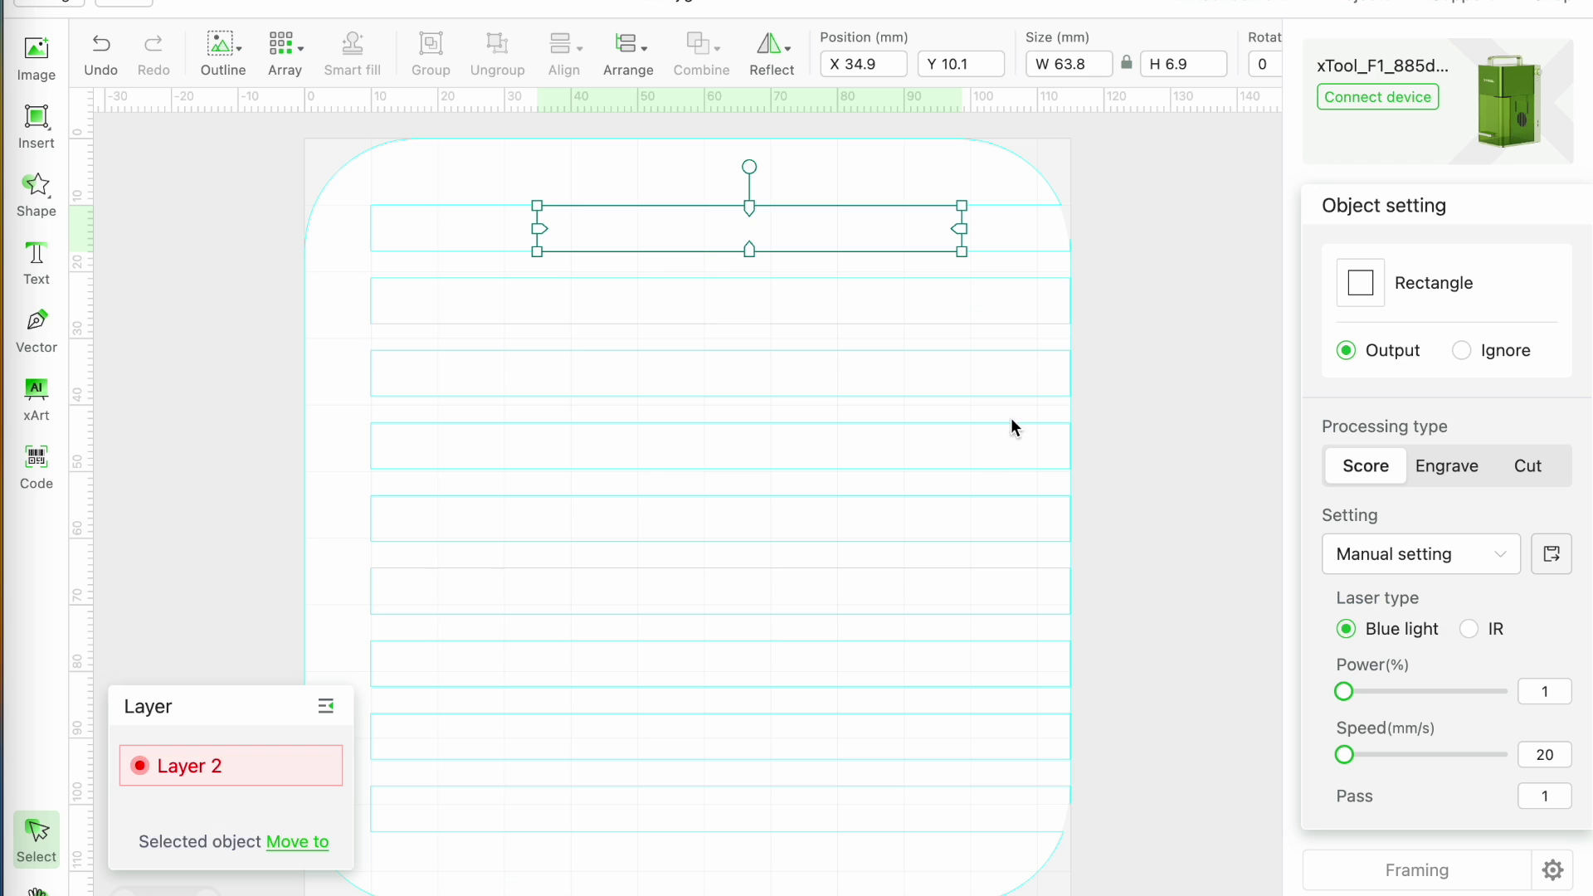
left_click(284, 56)
left_click(291, 120)
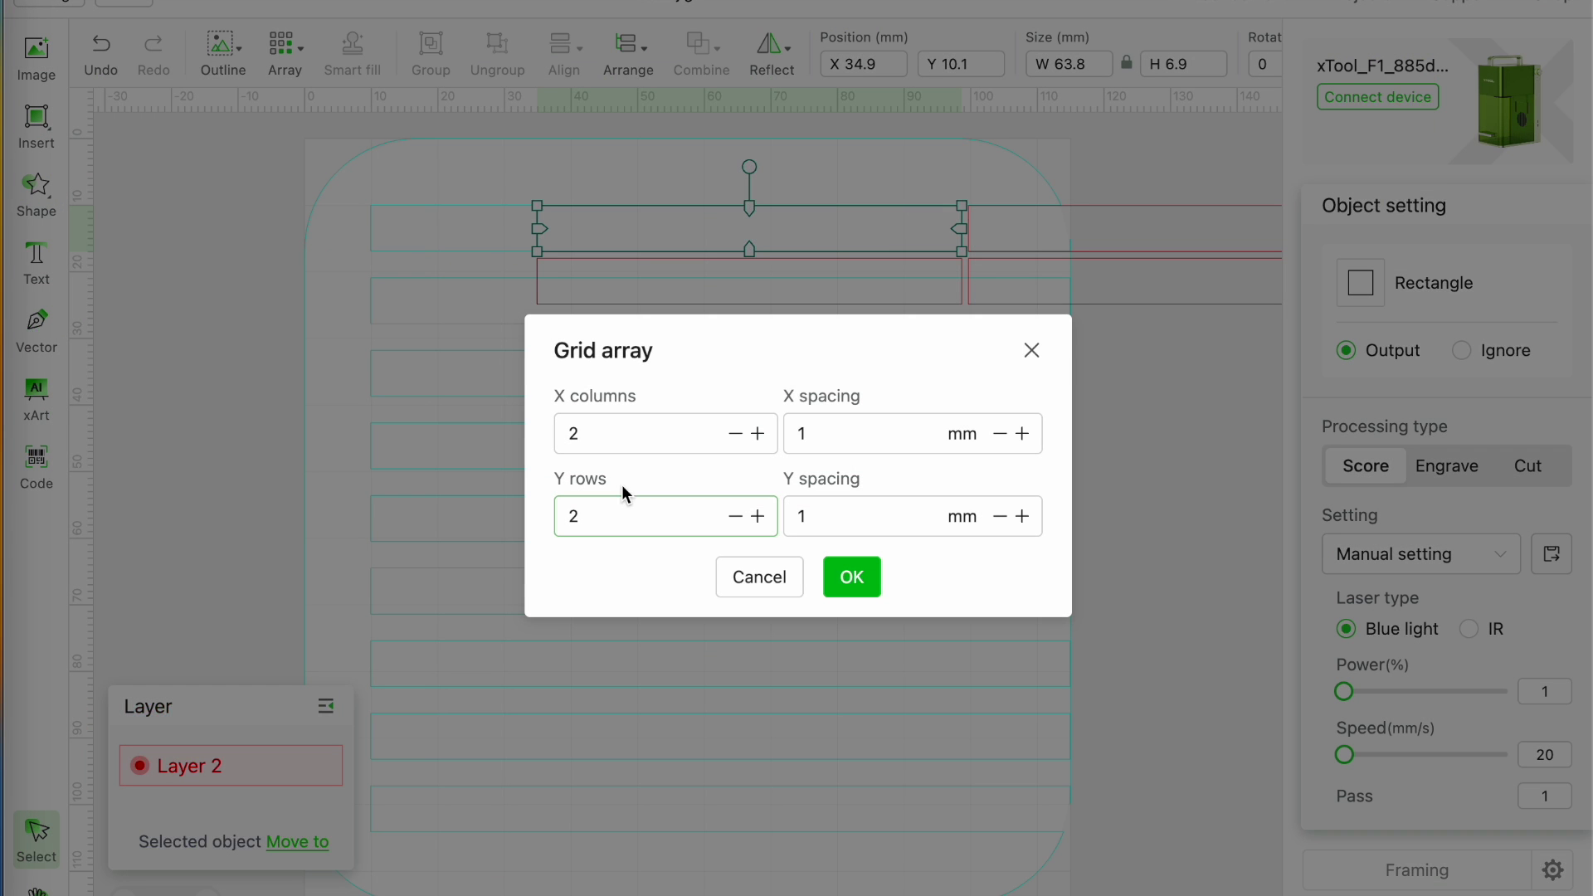
left_click(735, 433)
double_click(560, 516)
type("9")
double_click(813, 516)
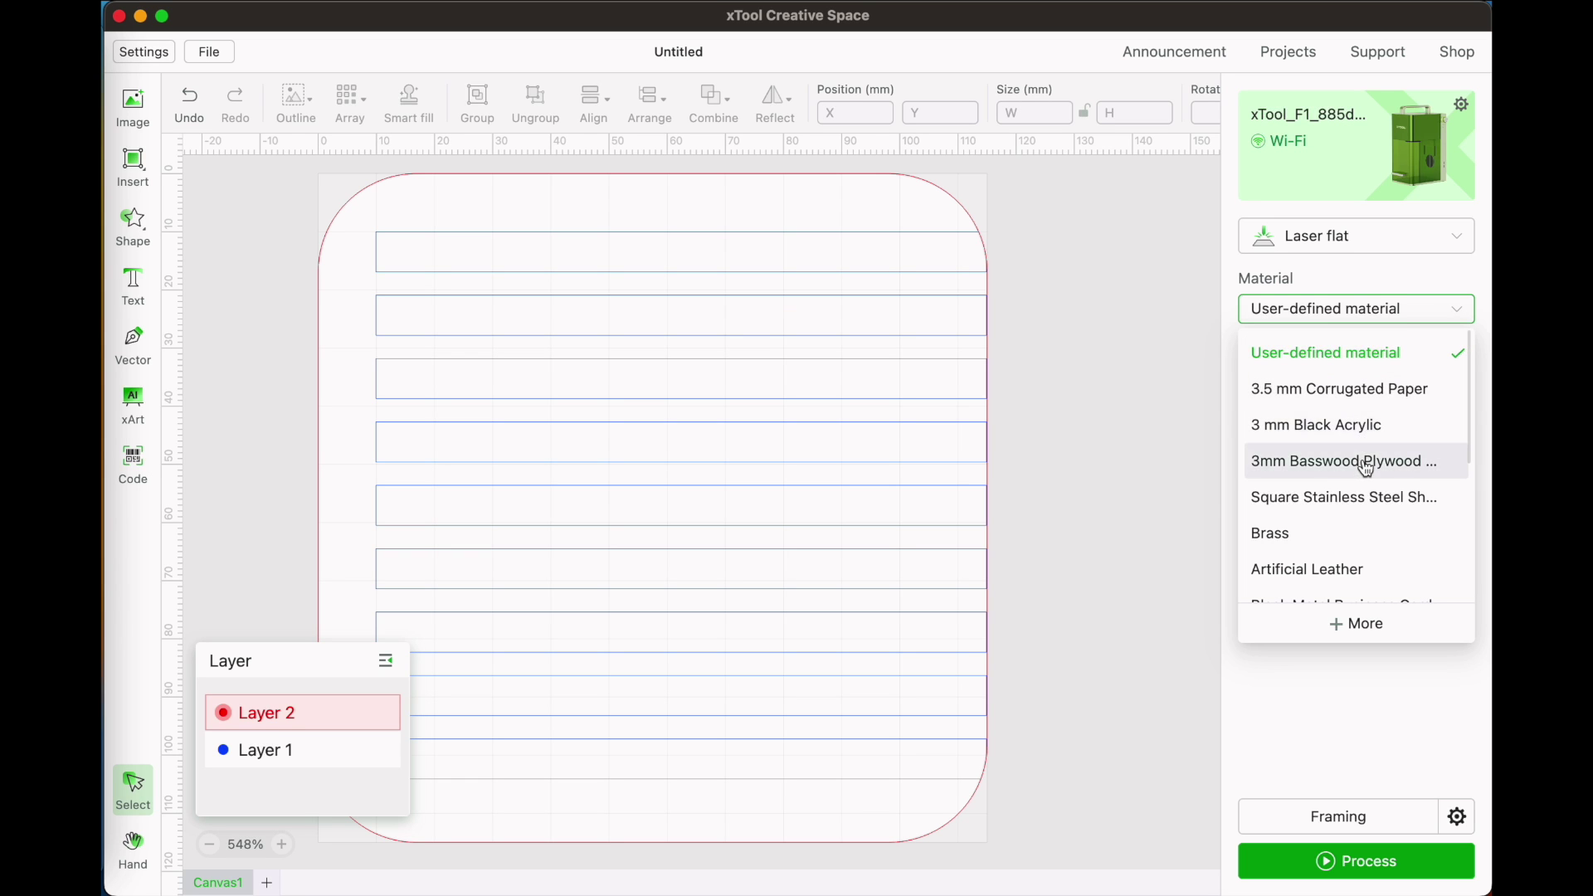
Choose 3mm Basswood Plywood A4 as the material and select the rounded square to check its cut settings.
left_click(1365, 469)
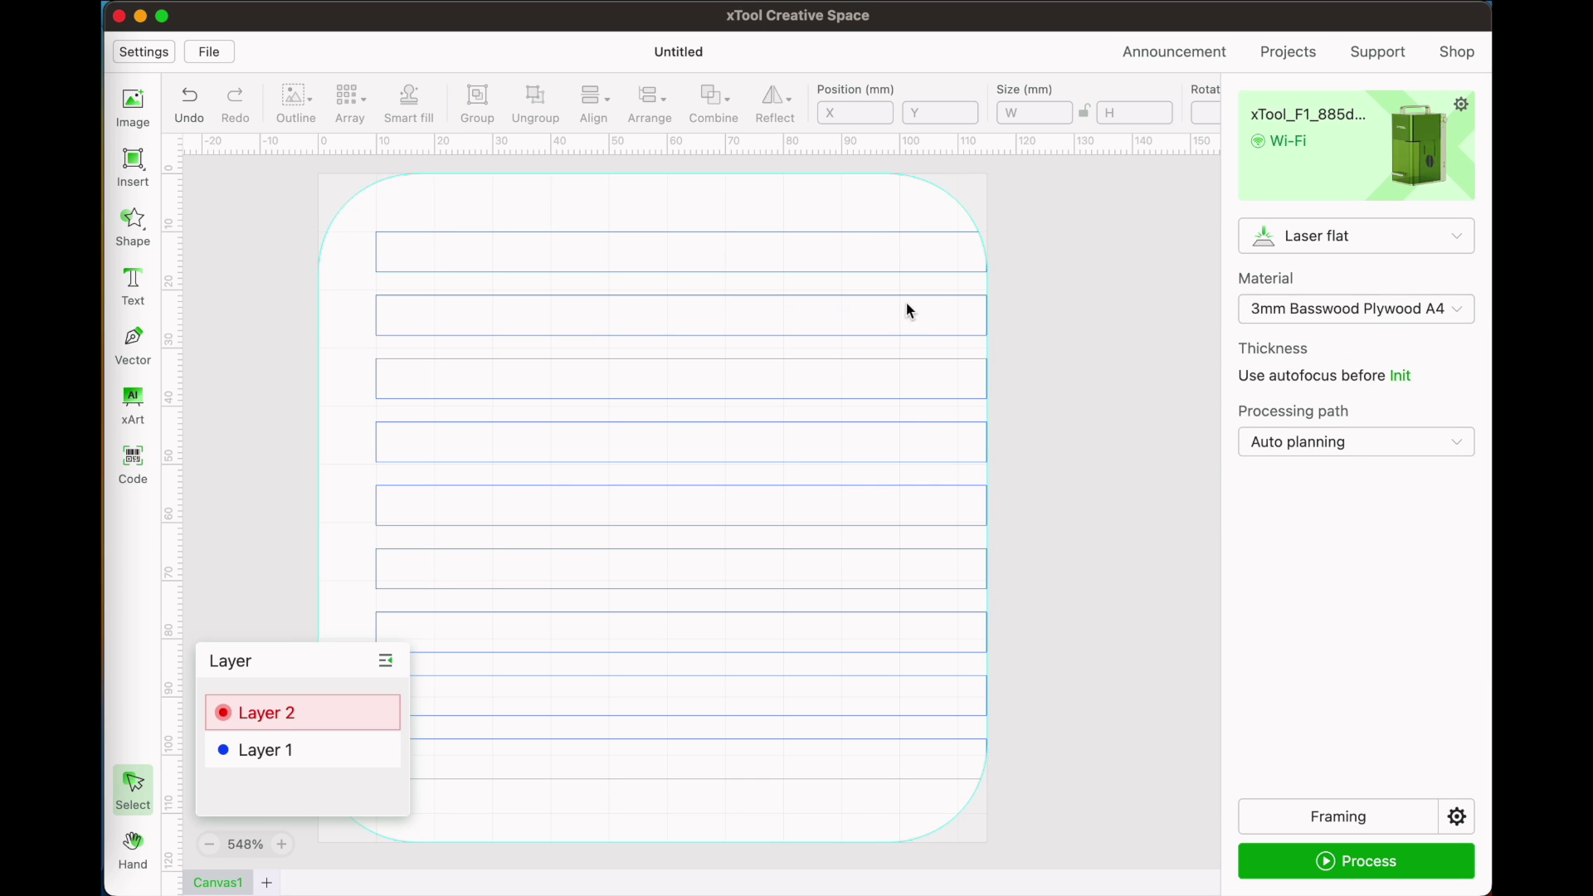
left_click(907, 276)
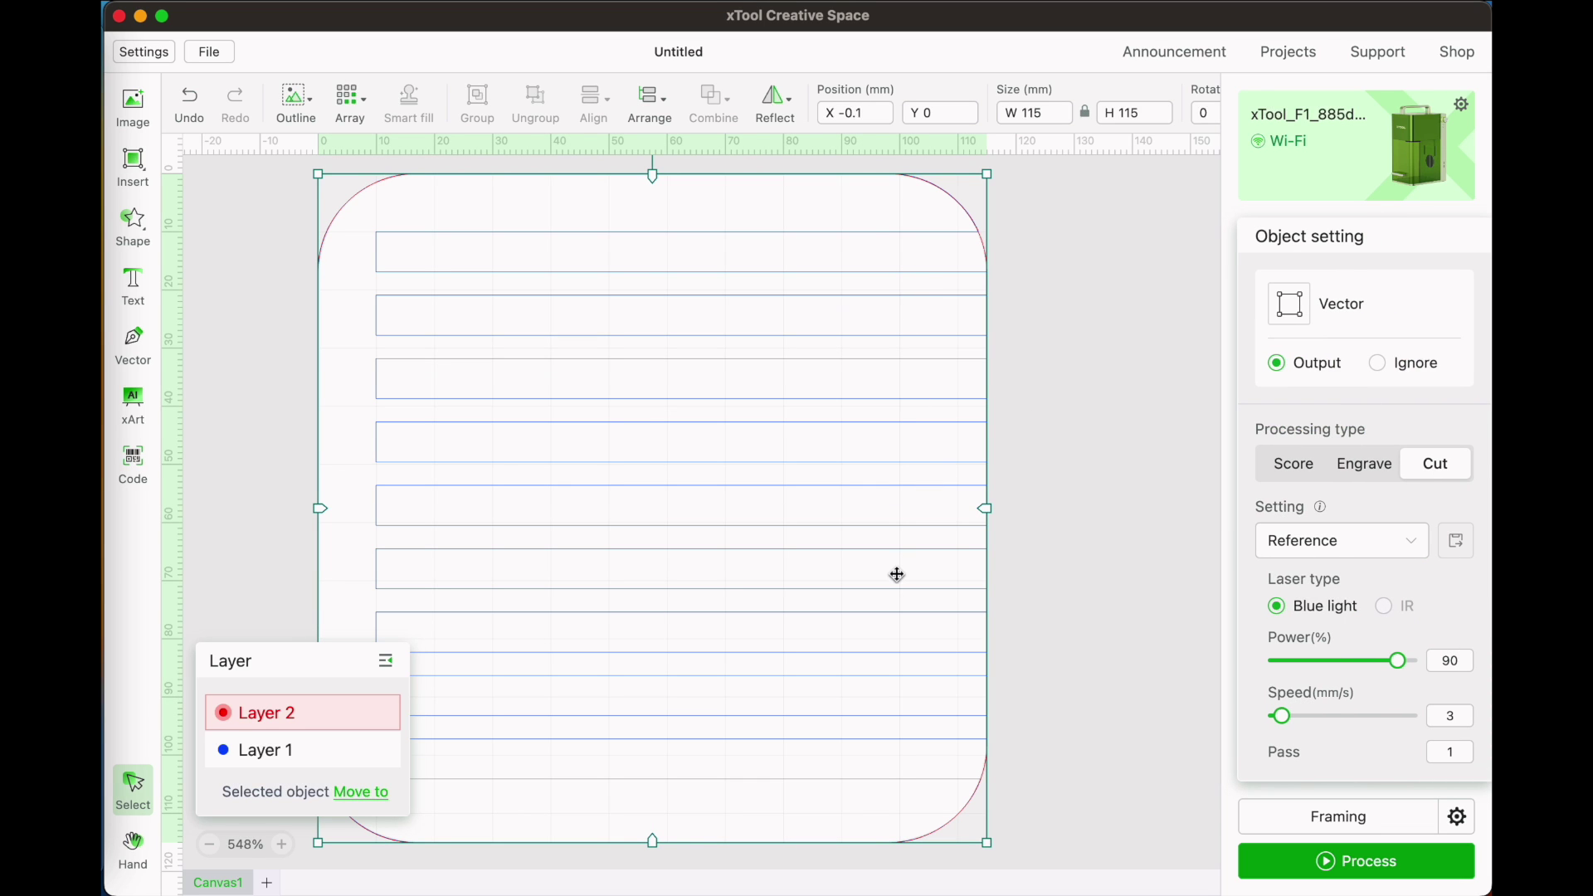
left_click(1029, 793)
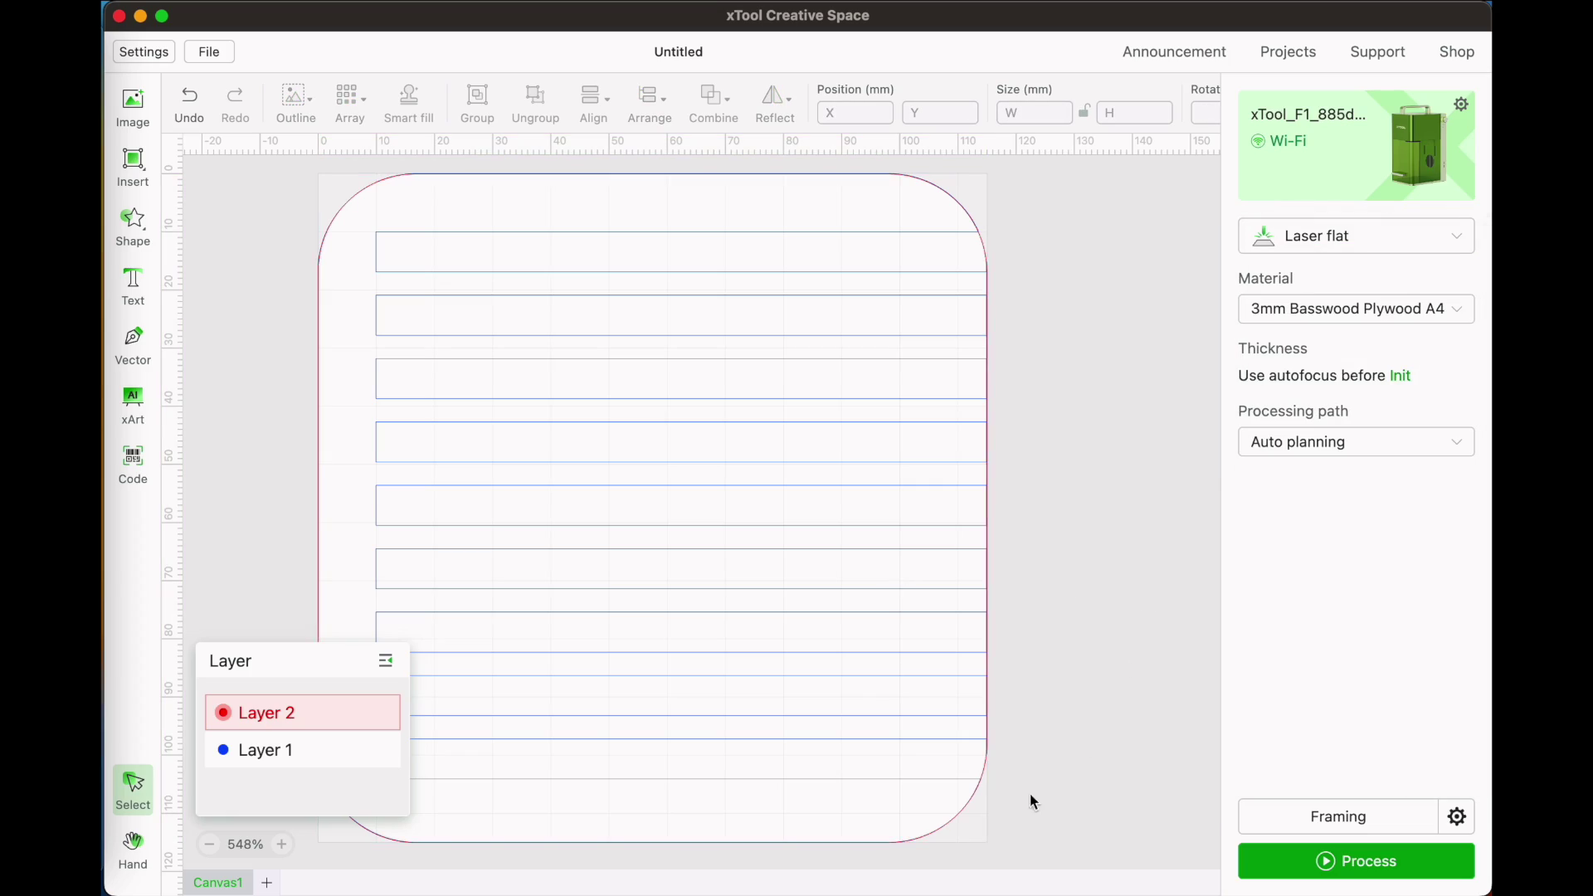
left_click(930, 786)
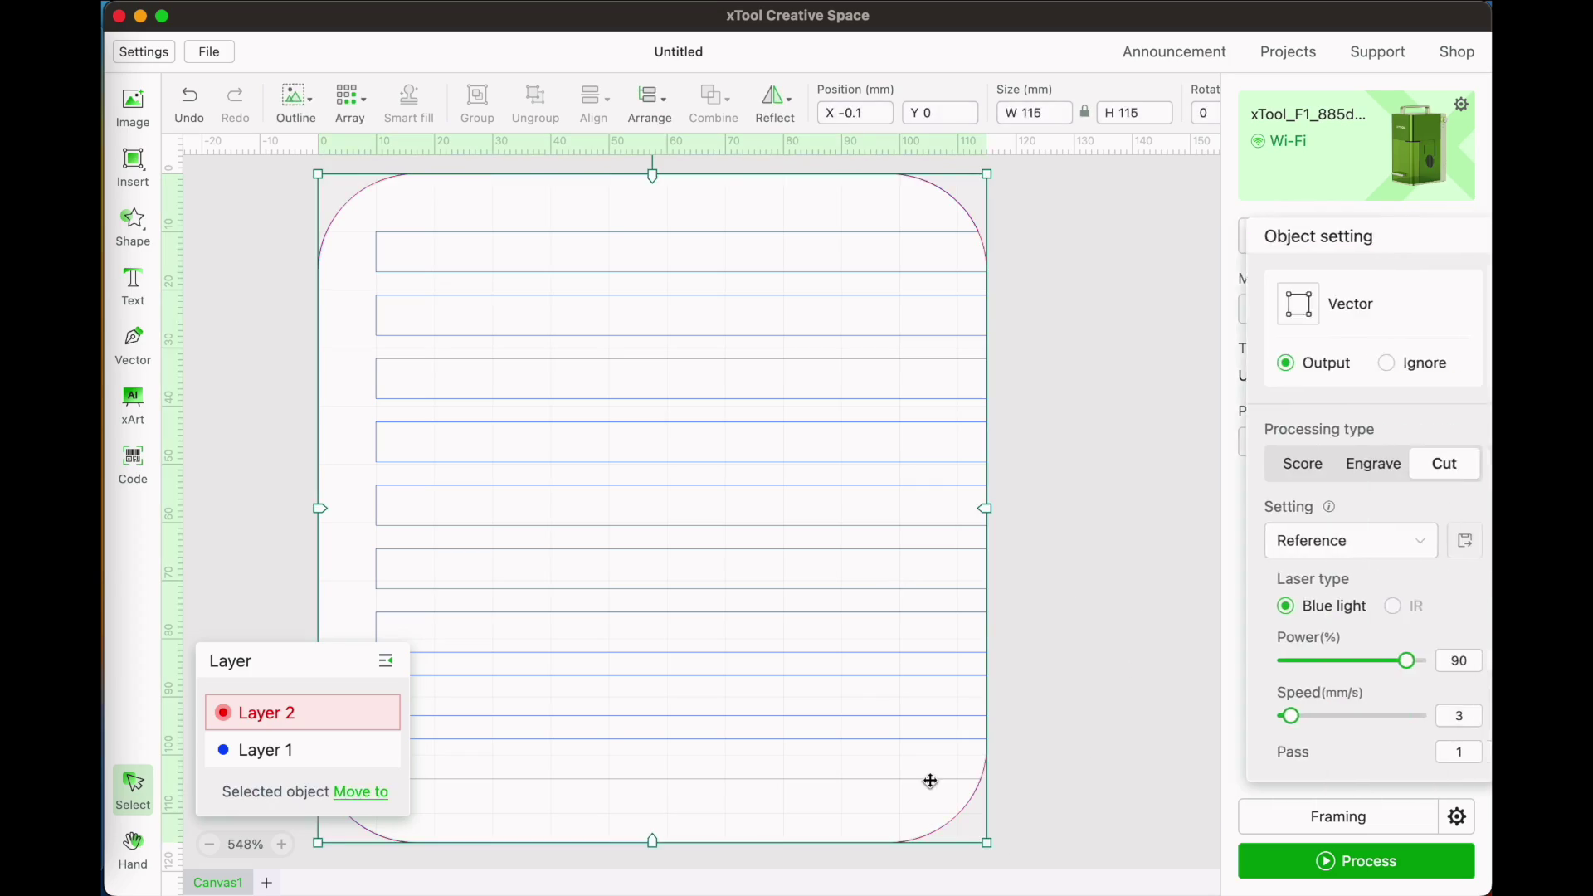